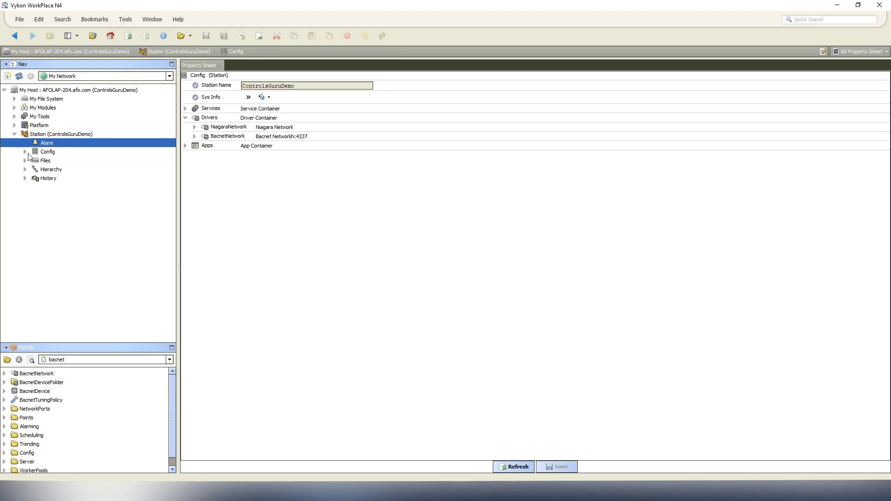
Expand the station's Config down to the BacnetNetwork and review the VAV devices listed in its VAVs folder.
left_click(25, 152)
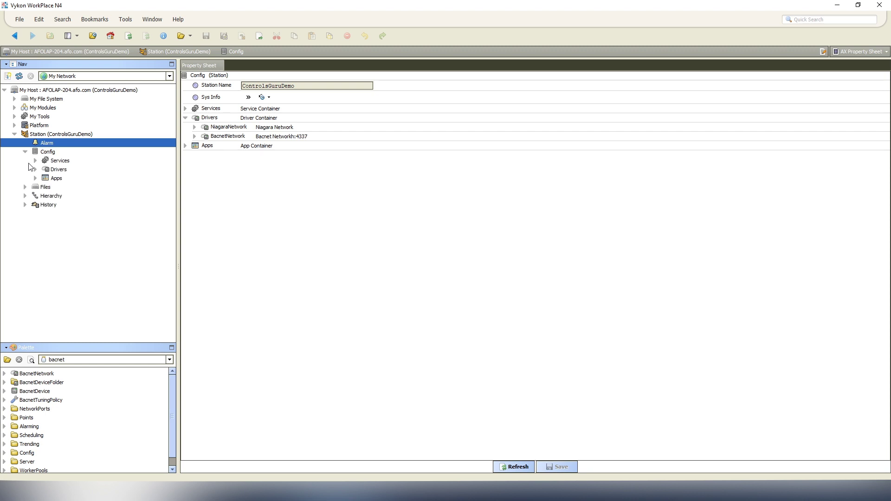
left_click(35, 169)
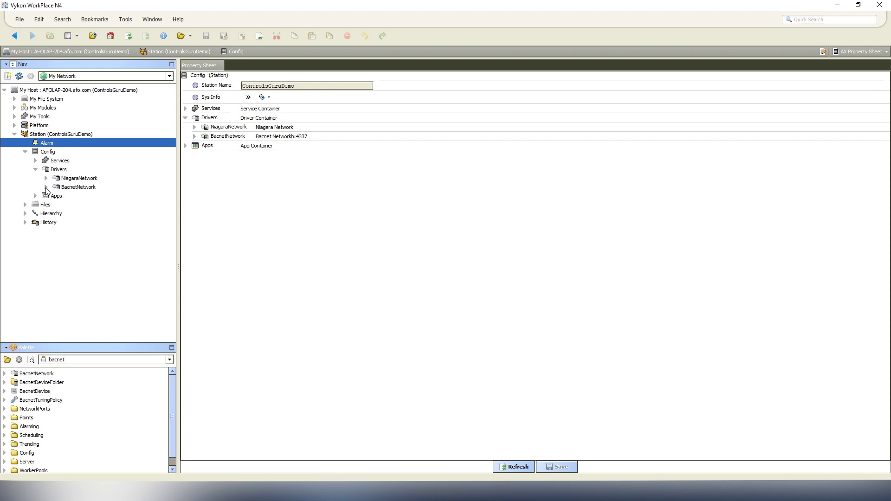
left_click(46, 187)
left_click(57, 231)
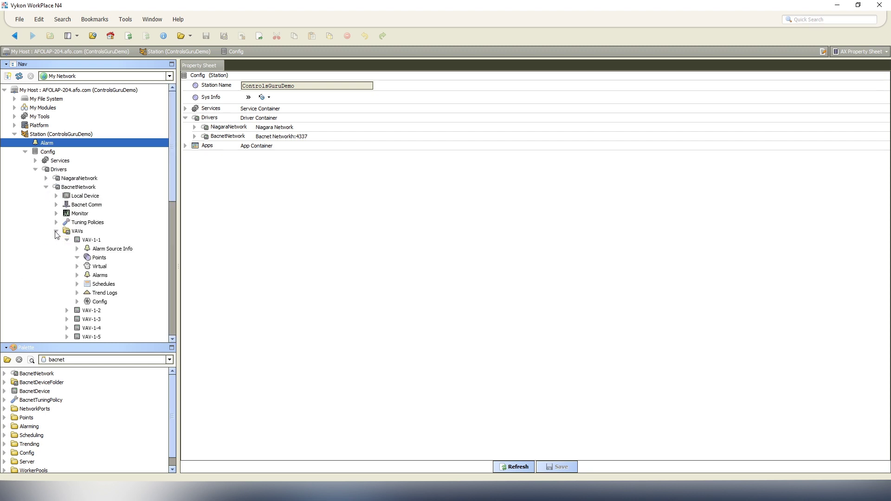
scroll(81, 234, "down", 5)
scroll(81, 234, "down", 10)
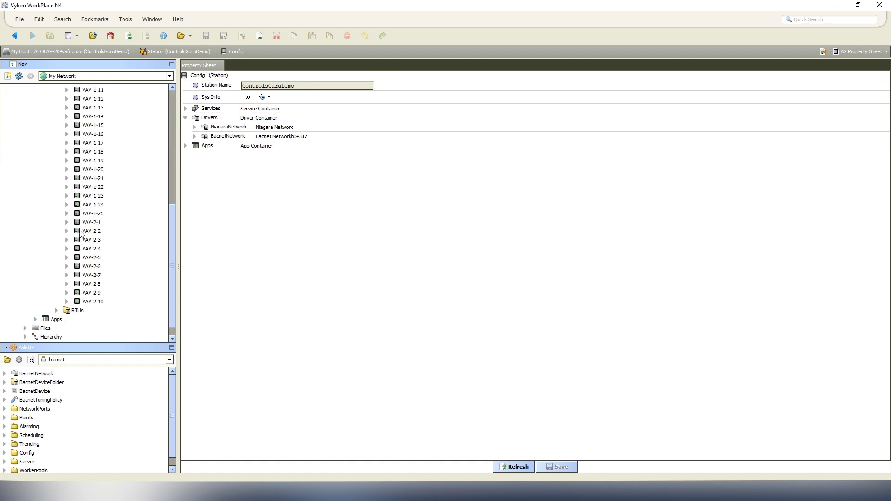
scroll(95, 274, "up", 9)
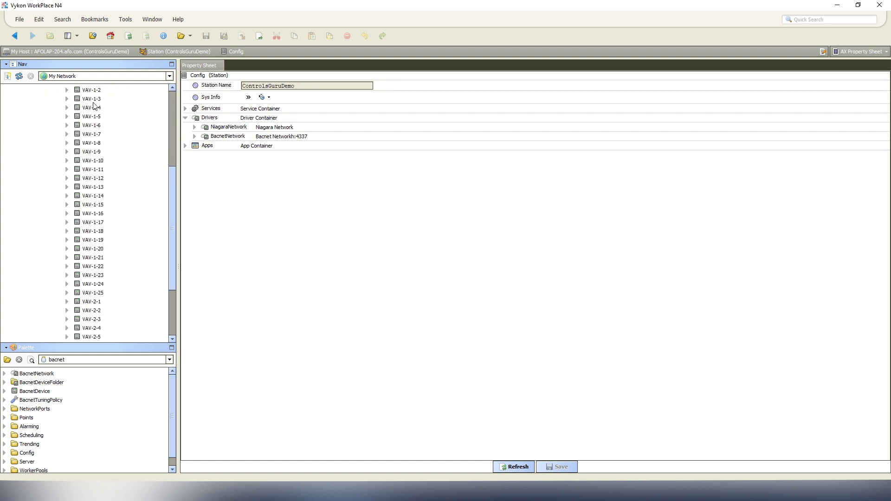
scroll(97, 297, "down", 2)
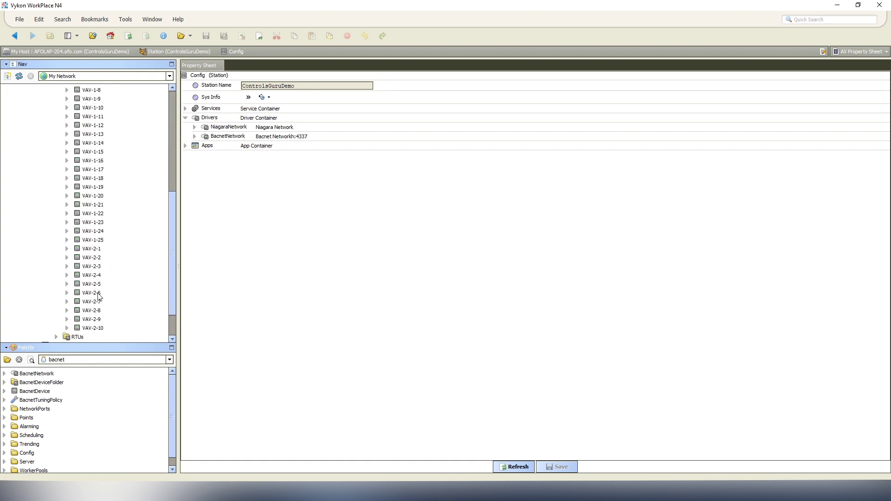
left_click(99, 251)
left_click(97, 332)
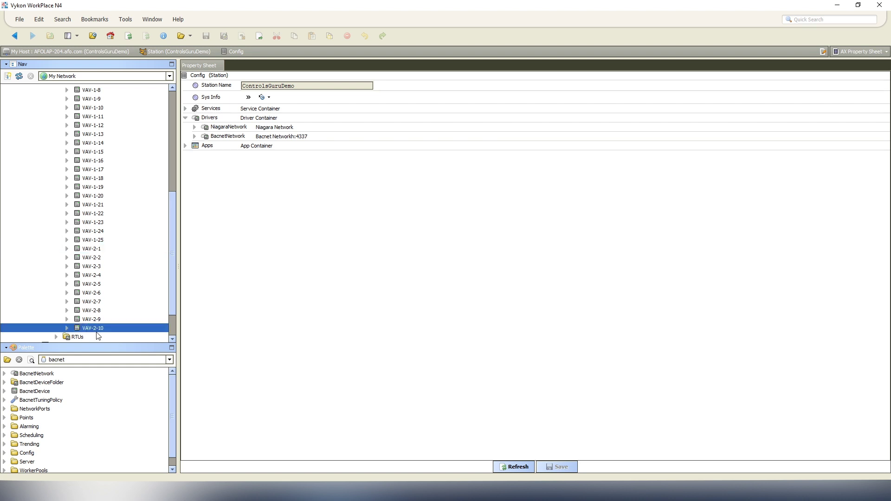
scroll(110, 249, "up", 8)
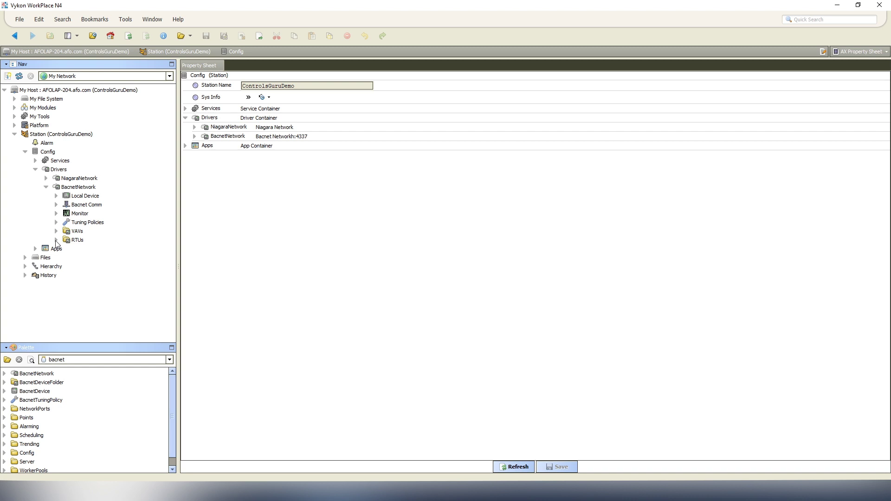
Review the rooftop unit devices in the BacnetNetwork's RTUs folder and collapse the folder.
left_click(56, 239)
scroll(56, 242, "down", 3)
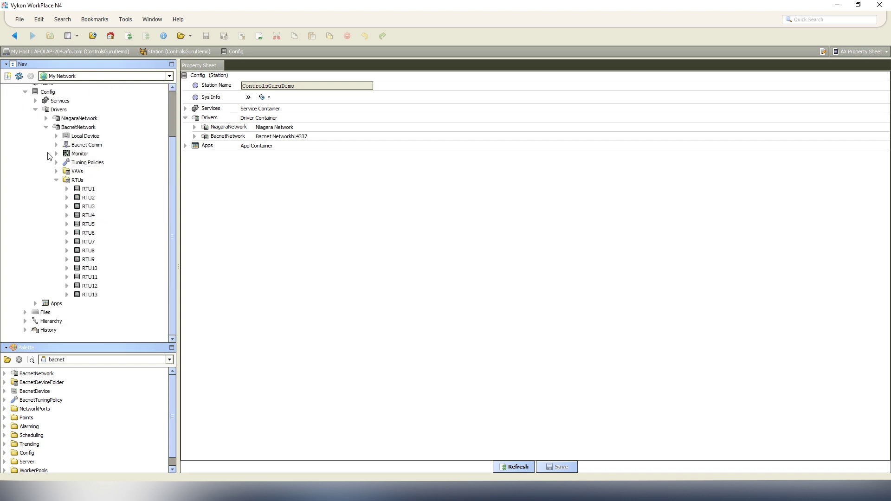
left_click(56, 180)
Expand the VAVs folder and examine the extensions under the VAV-1-1 device, including its Points.
left_click(56, 232)
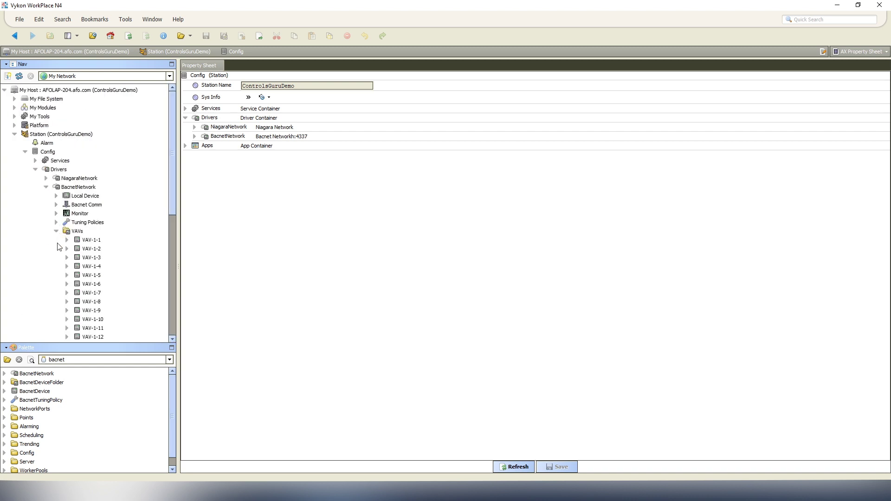
left_click(67, 240)
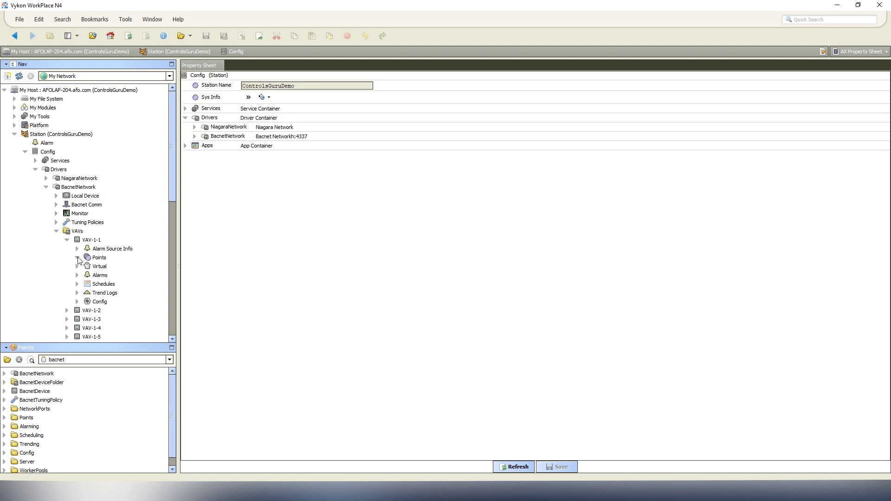
scroll(118, 263, "down", 2)
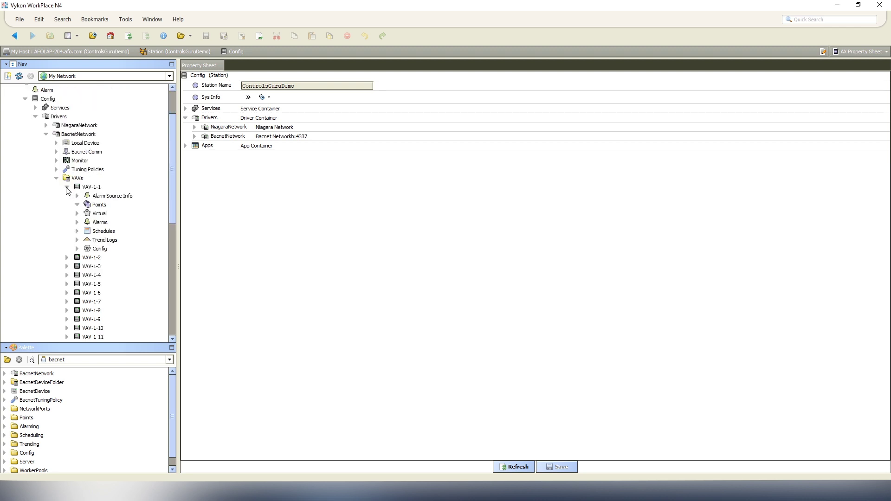
left_click(67, 188)
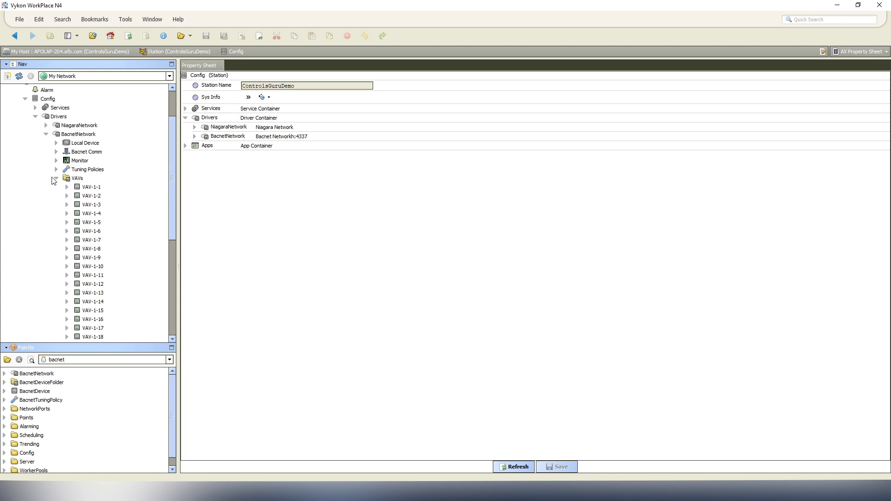
left_click(68, 187)
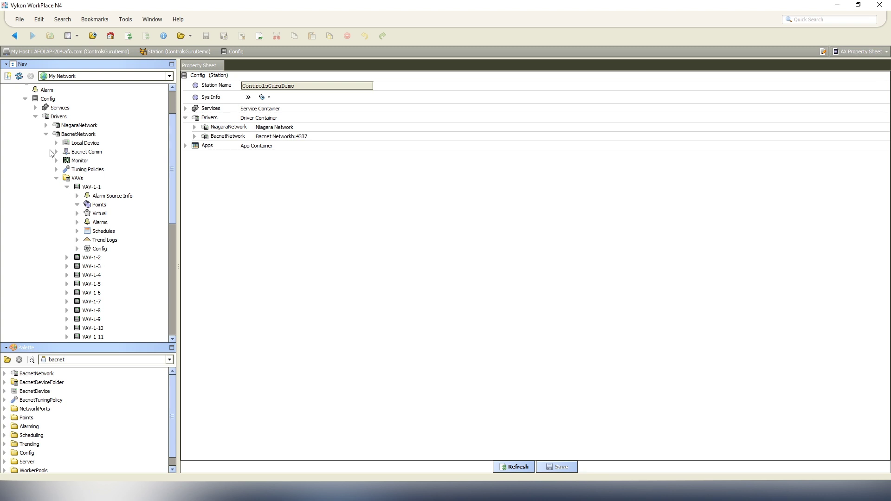
scroll(52, 154, "up", 2)
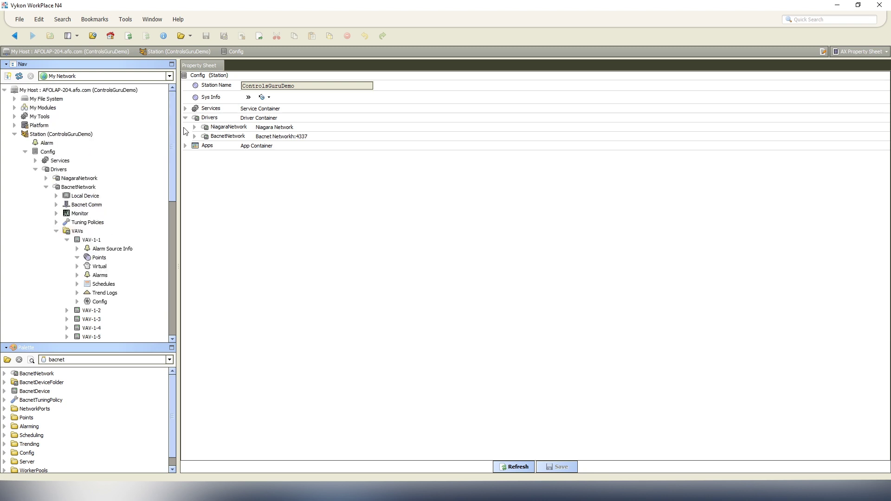
Collapse Drivers, expand the station's Services and open the ProgramService in the Batch Editor.
left_click(35, 169)
left_click(35, 161)
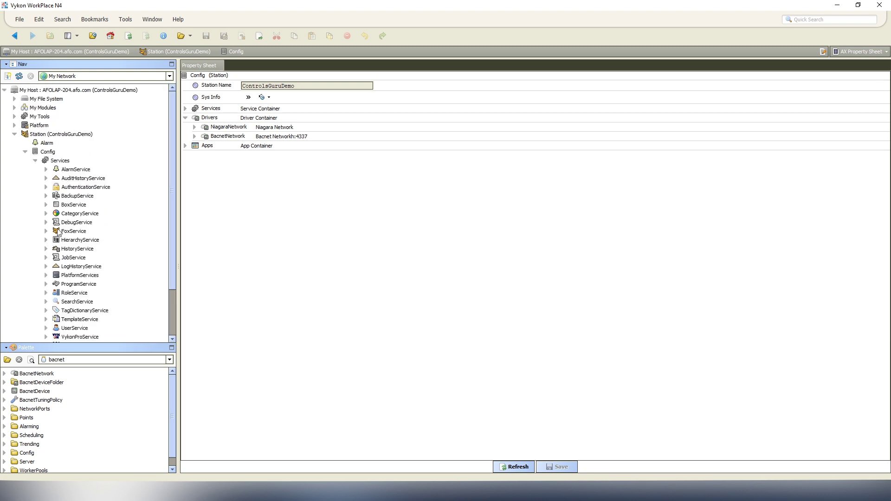
scroll(59, 233, "down", 1)
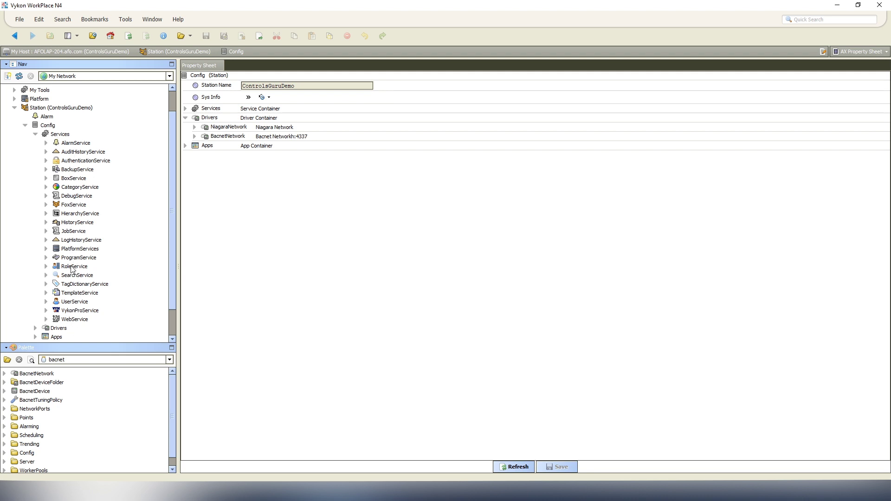
double_click(73, 258)
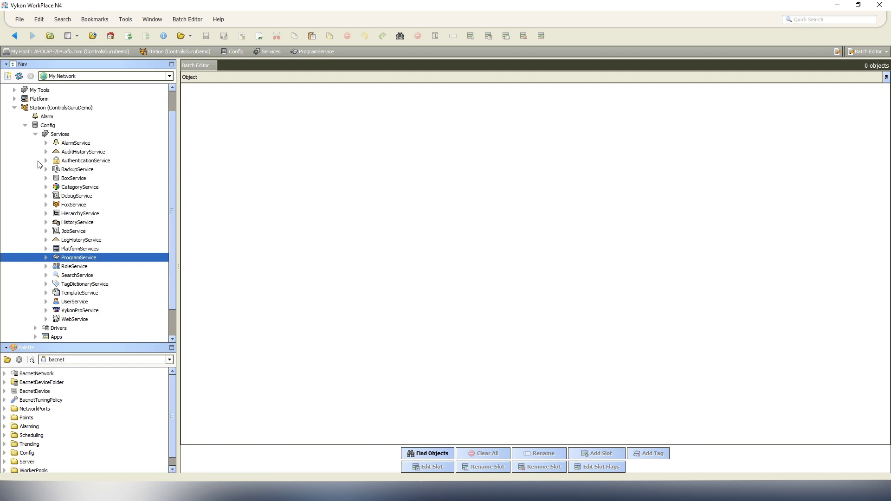
Expand Drivers again and inspect the Points container of VAV-1-1 while the Batch Editor stays open.
scroll(69, 223, "down", 1)
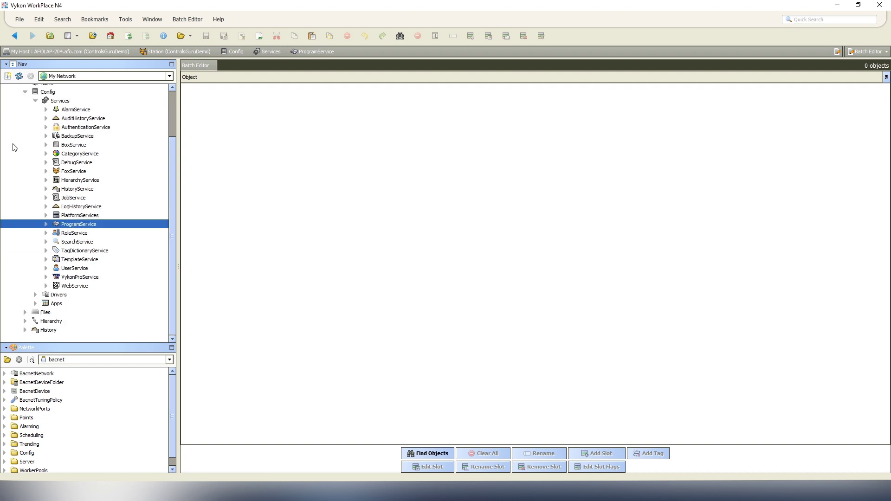
left_click(35, 295)
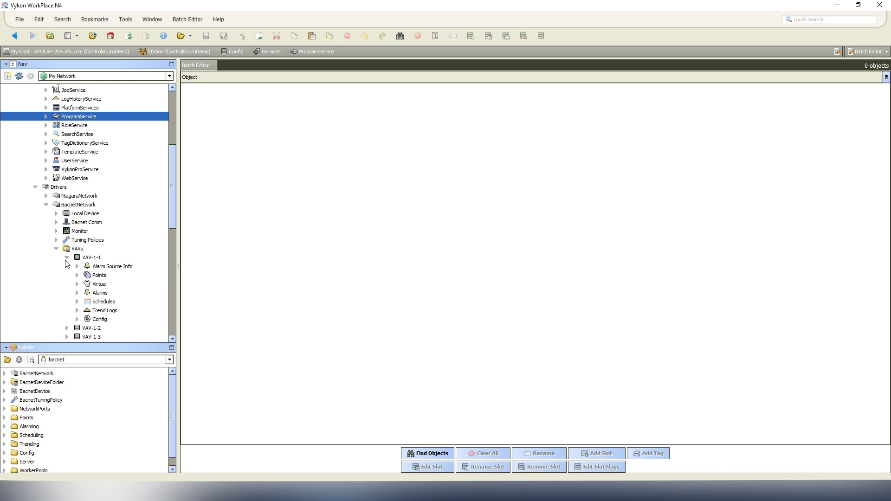
scroll(70, 263, "down", 2)
left_click(67, 205)
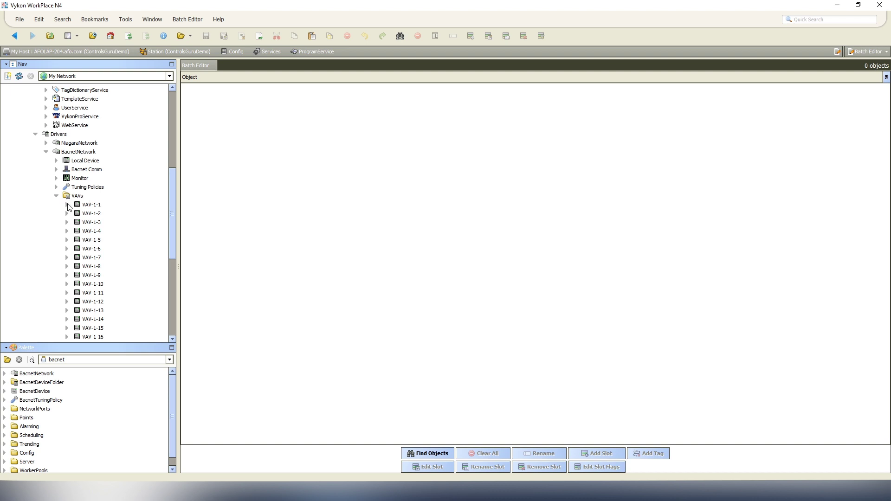
left_click(68, 205)
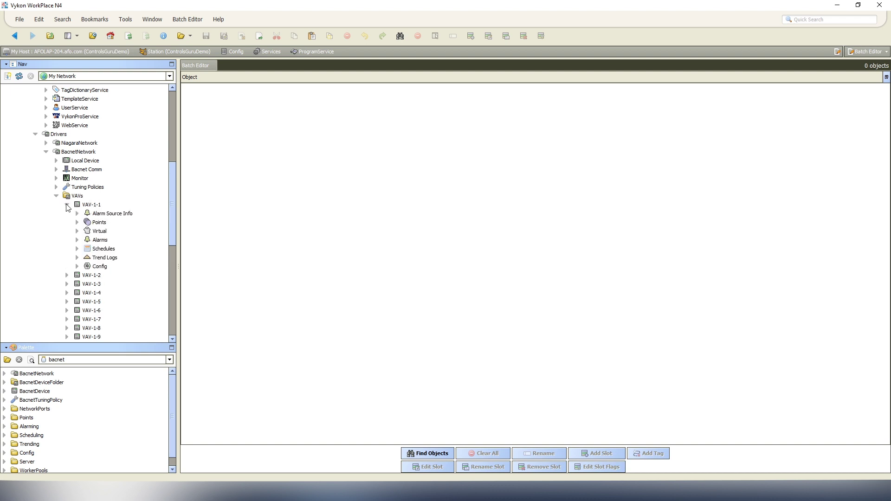
scroll(83, 205, "down", 1)
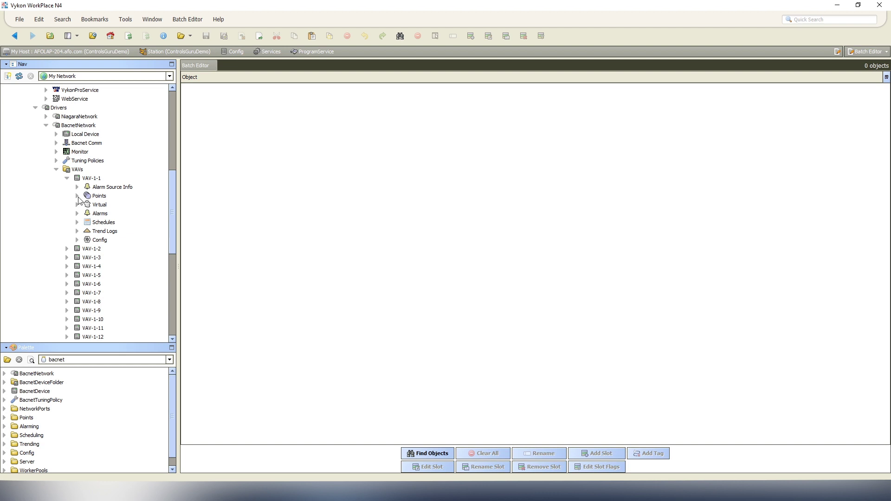
left_click(78, 196)
Start a Batch Editor object search and confirm Config as the root of the query.
left_click(441, 459)
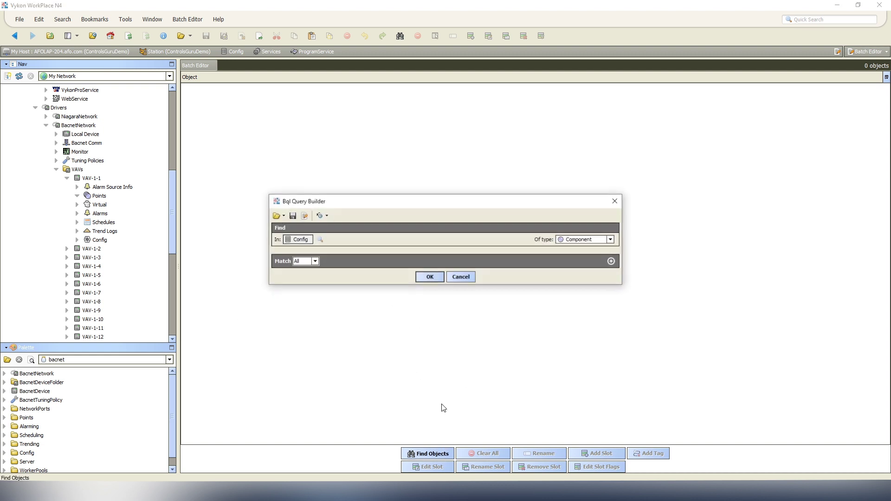
left_click(320, 240)
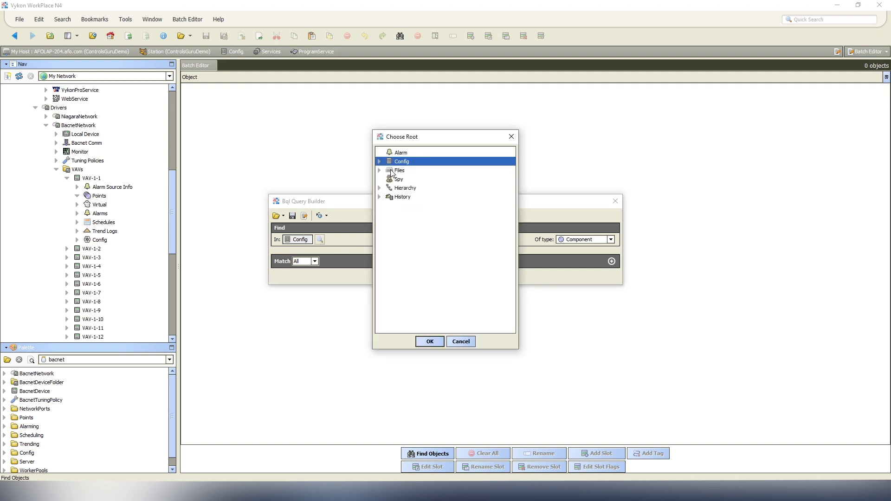
left_click(432, 344)
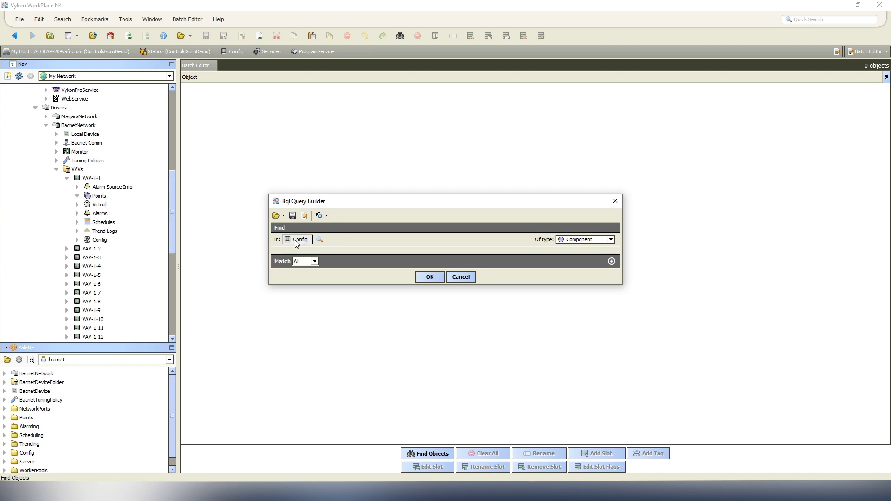
left_click(320, 240)
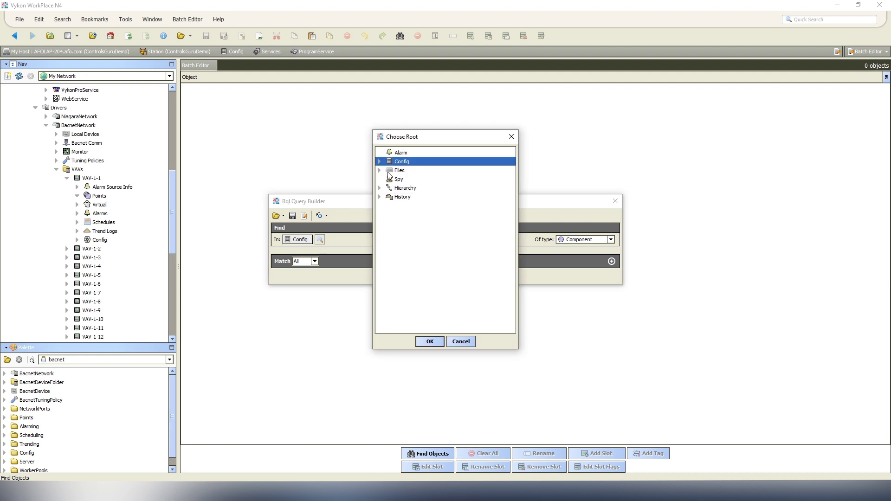
left_click(379, 162)
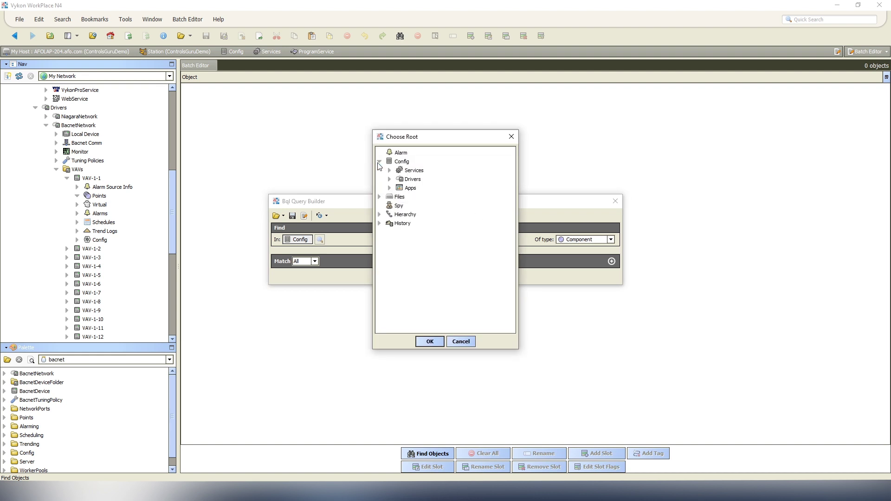
left_click(390, 179)
left_click(400, 197)
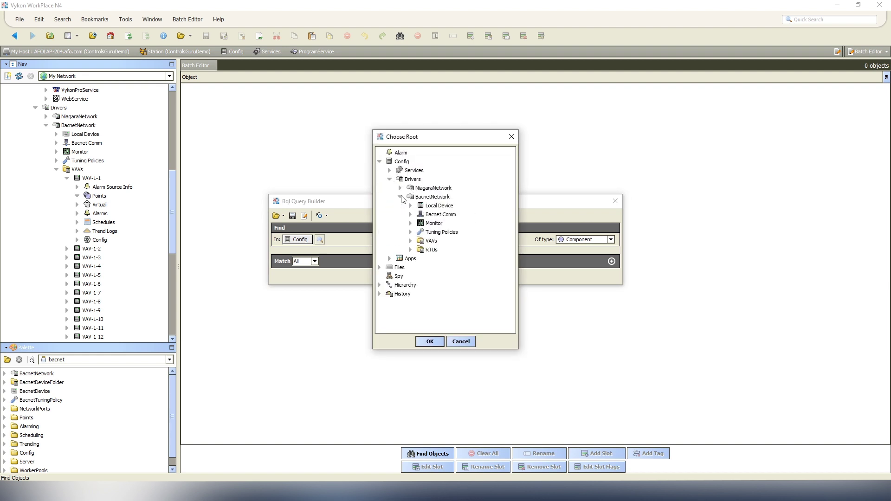
left_click(432, 241)
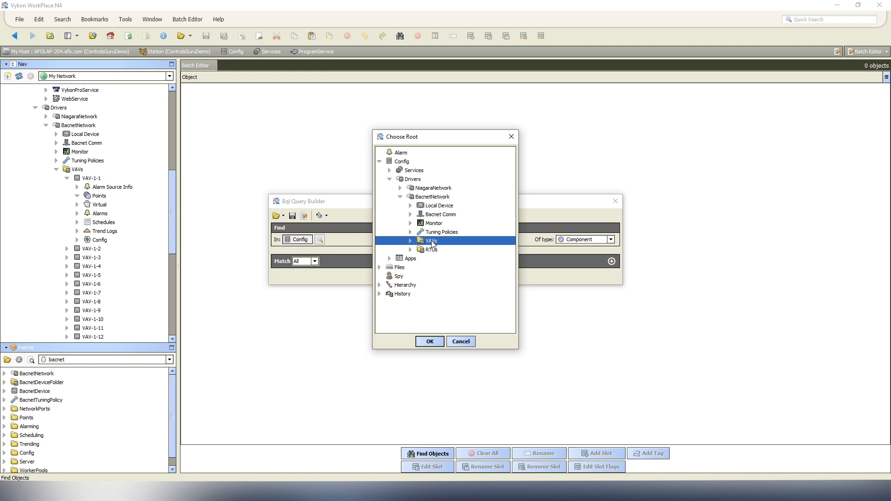
left_click(459, 343)
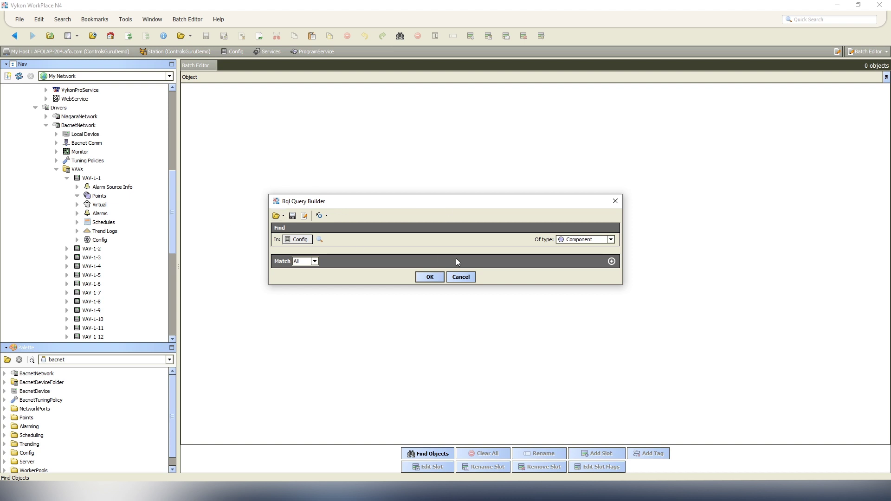
Find all components whose name equals "points" by adding that single match condition and running the query.
left_click(611, 261)
double_click(311, 277)
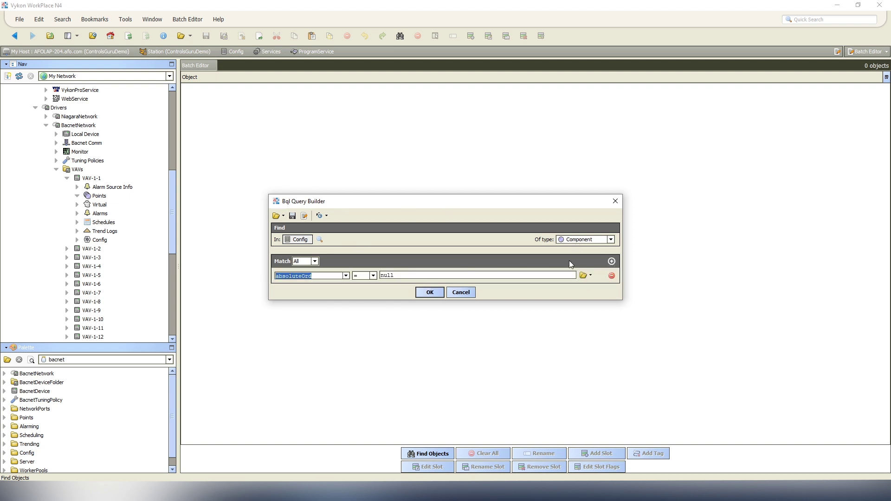
left_click(612, 261)
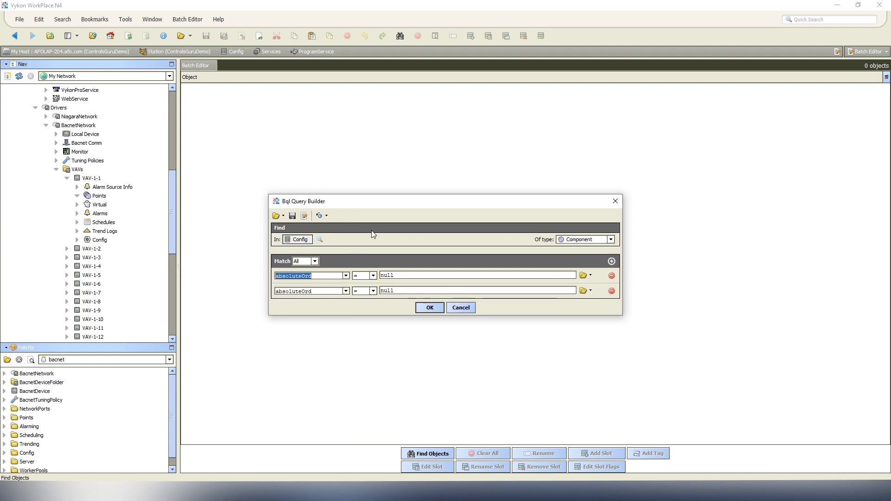
type("name")
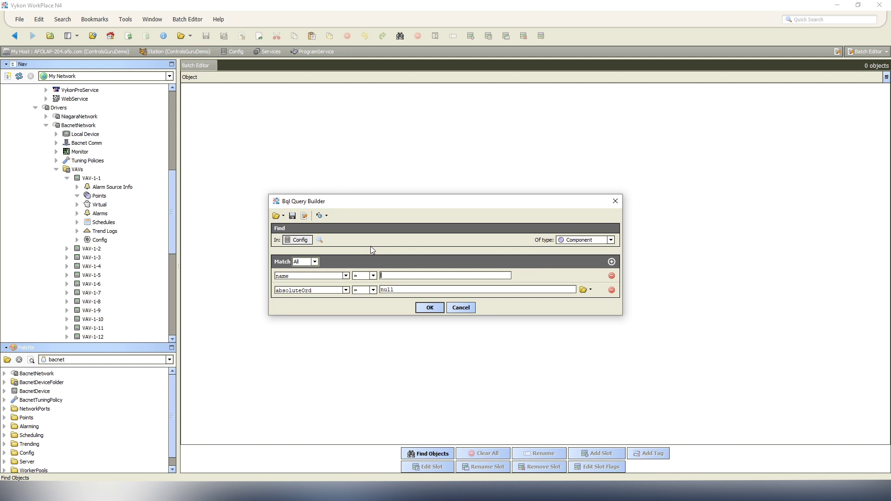
type("points")
left_click(611, 290)
left_click(430, 291)
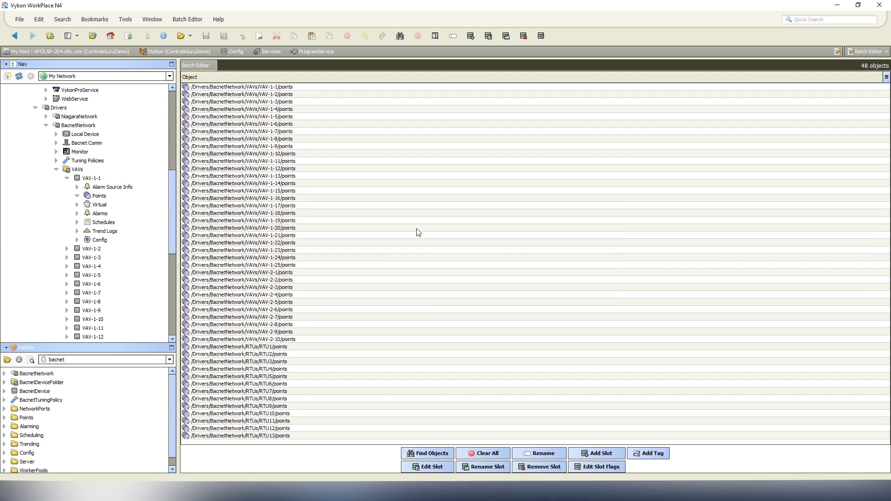
Clear all found objects from the Batch Editor list and start a new object search.
left_click(266, 437)
left_click(266, 325)
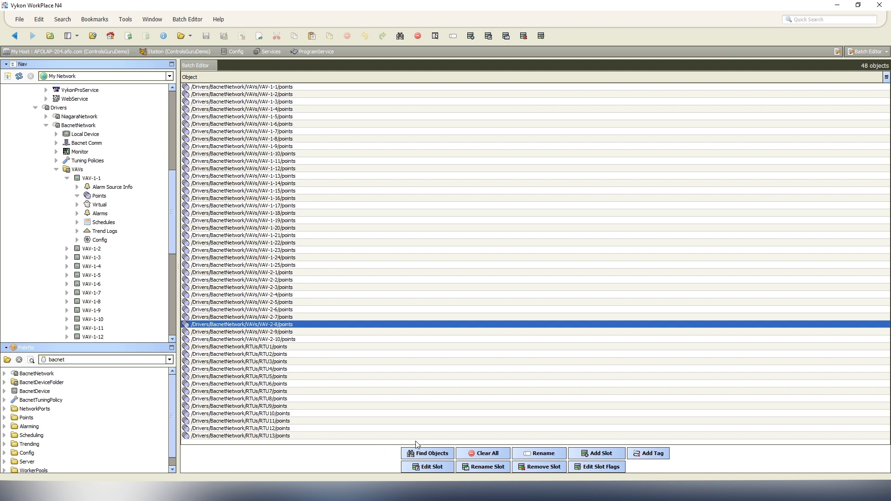
left_click(483, 454)
left_click(411, 454)
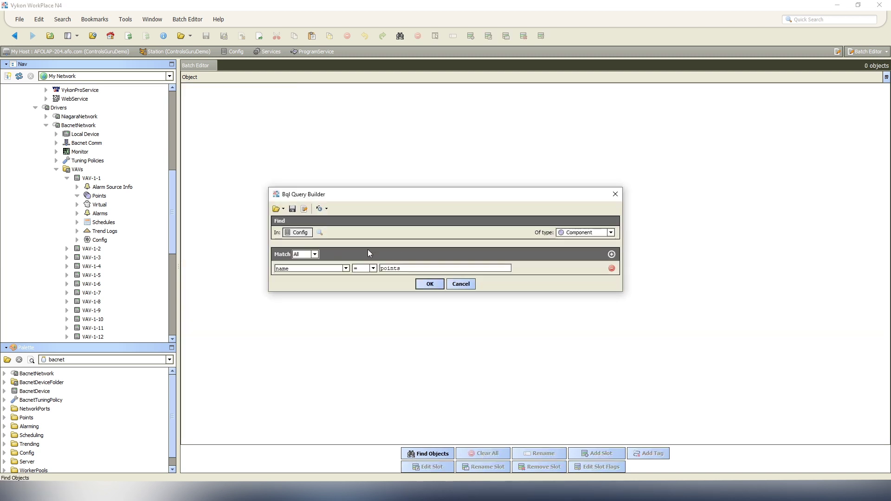
Add a second match condition, parent.displayName like a wildcard pattern covering all VAV devices, and run the query.
left_click(612, 255)
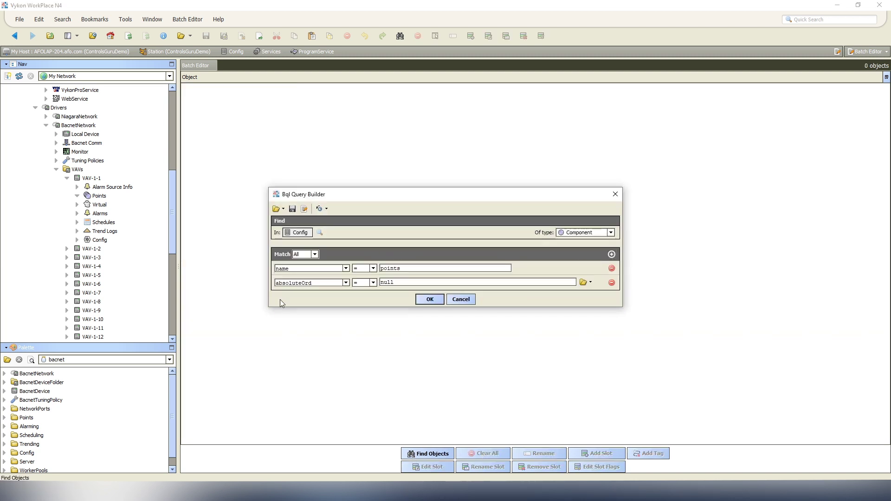
double_click(336, 284)
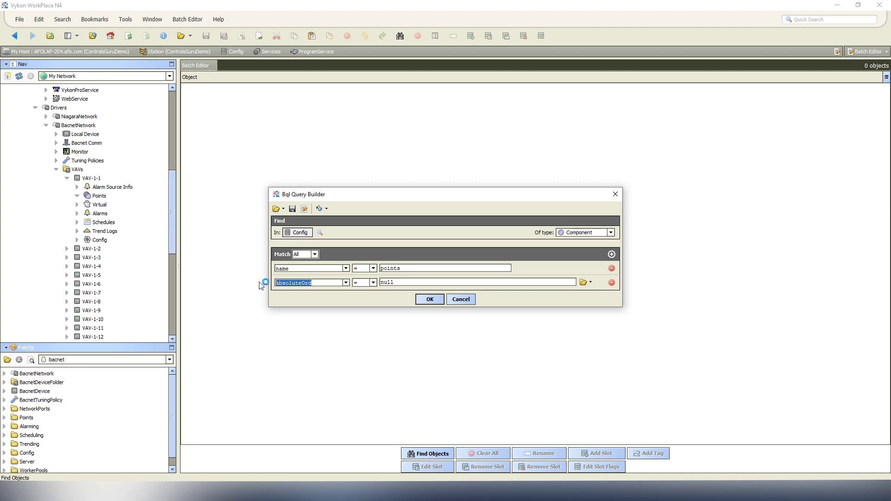
type("parent.name")
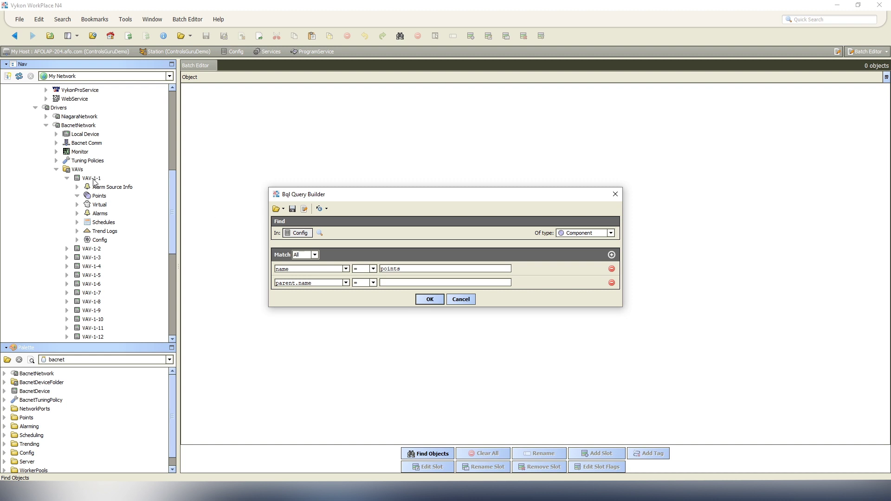
type("isplay")
left_click(373, 283)
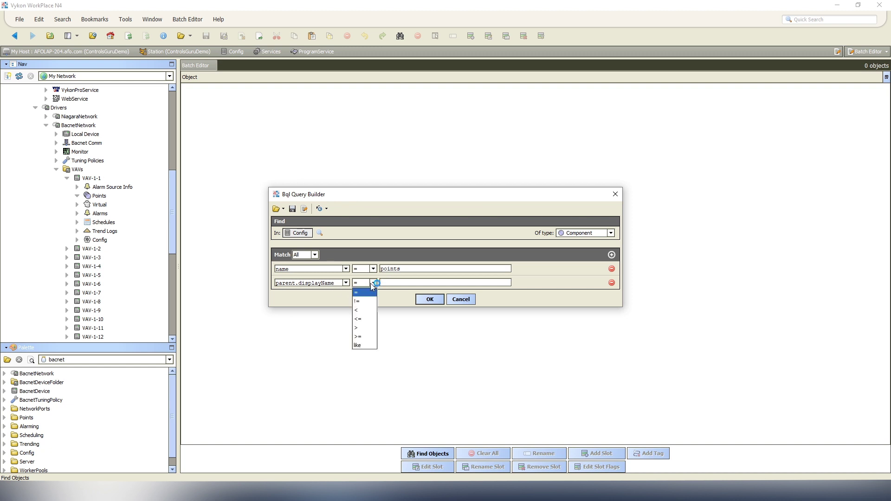
left_click(364, 346)
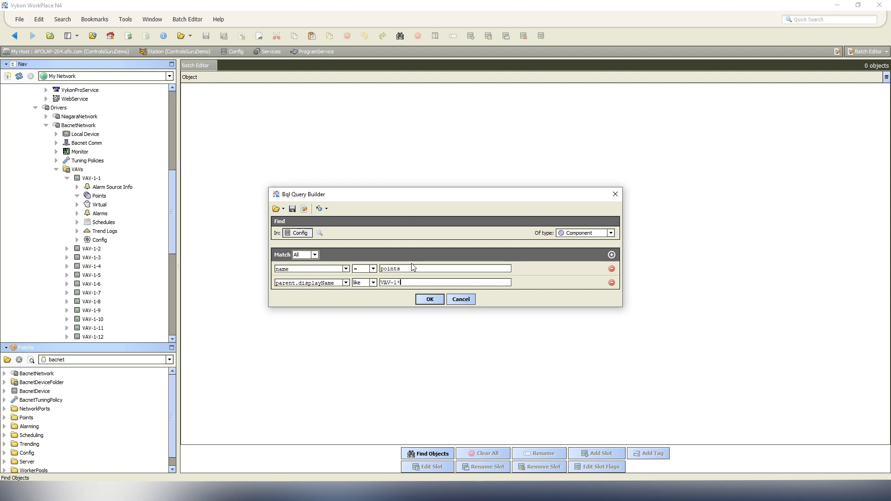
key("BackSpace")
type("*")
left_click(431, 299)
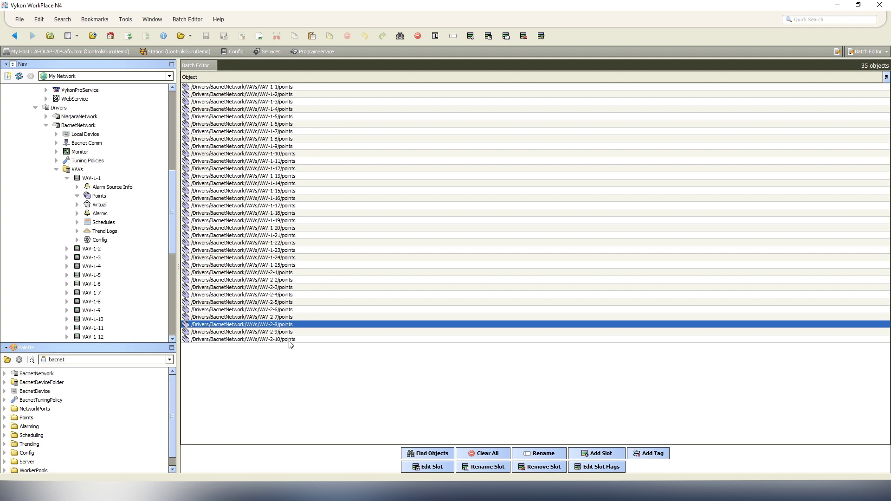
Start adding a slot to the found VAV points containers, with module bcsv3 and type BcpBacnetNumericWritable.
left_click(241, 175)
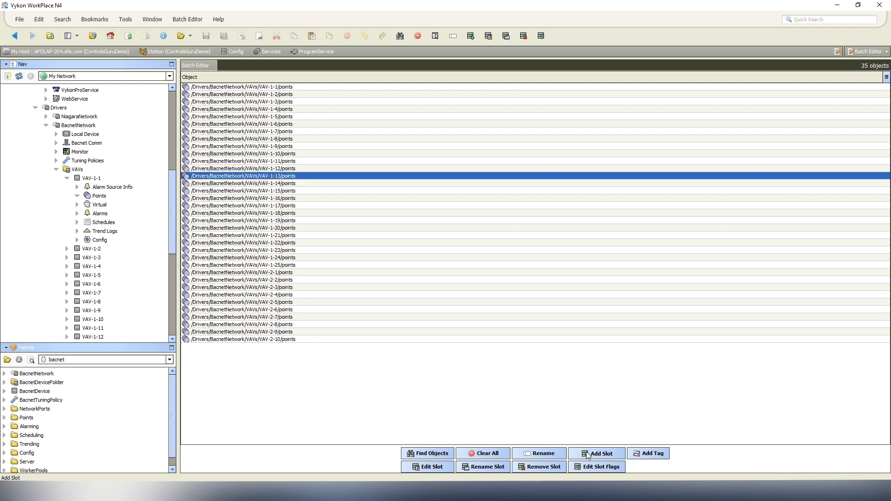
left_click(598, 454)
left_click(417, 199)
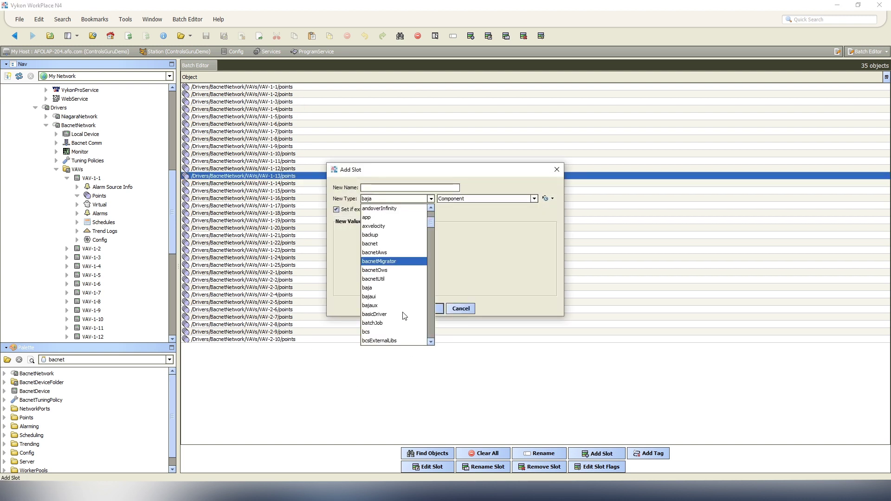
left_click(378, 323)
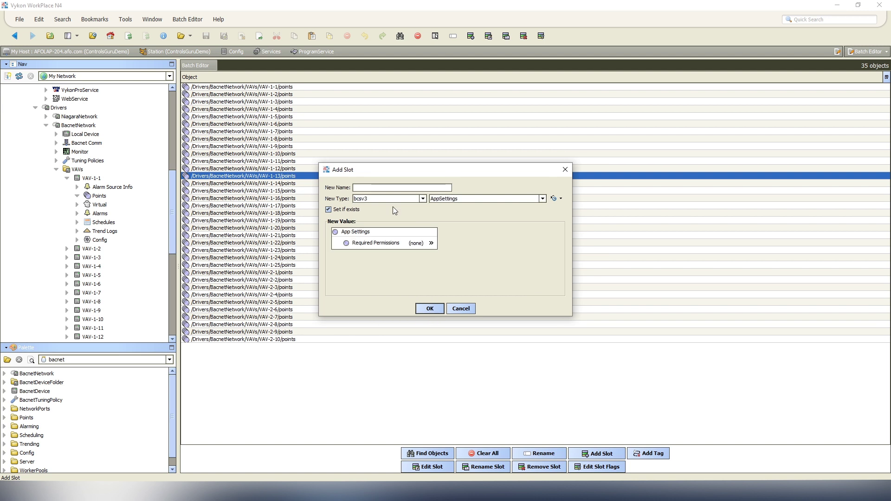
left_click(460, 200)
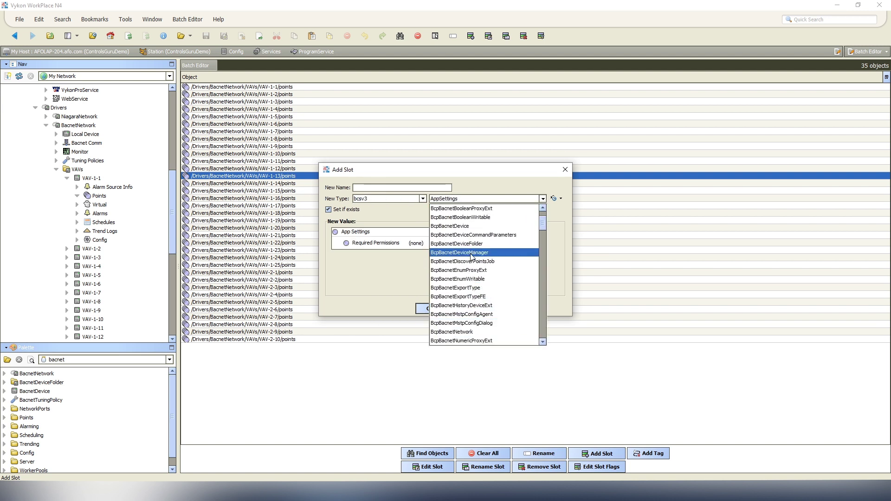
scroll(473, 235, "up", 1)
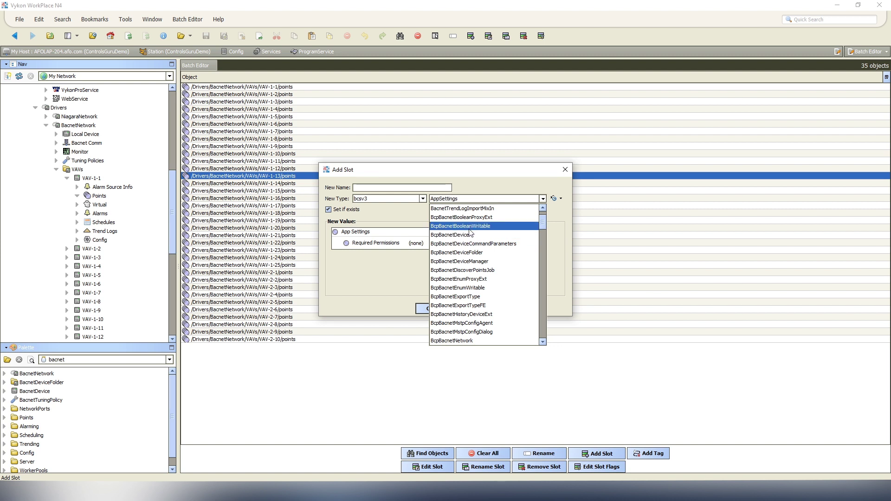
scroll(474, 234, "down", 6)
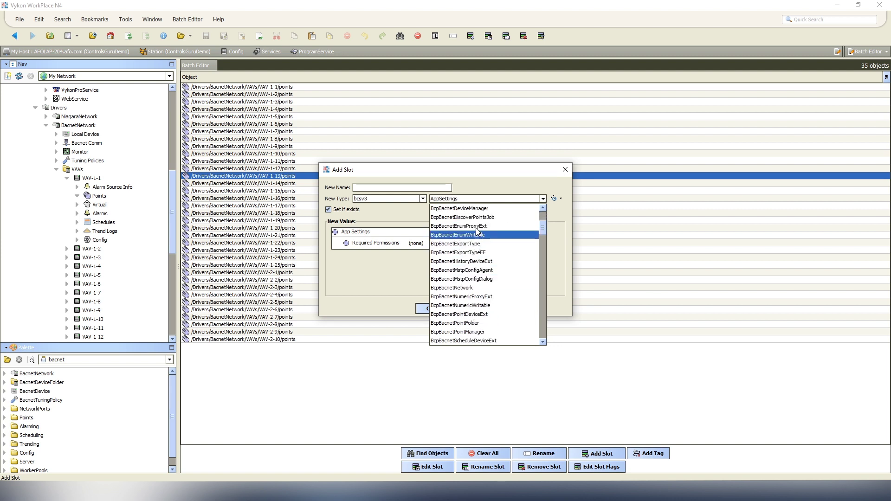
left_click(476, 305)
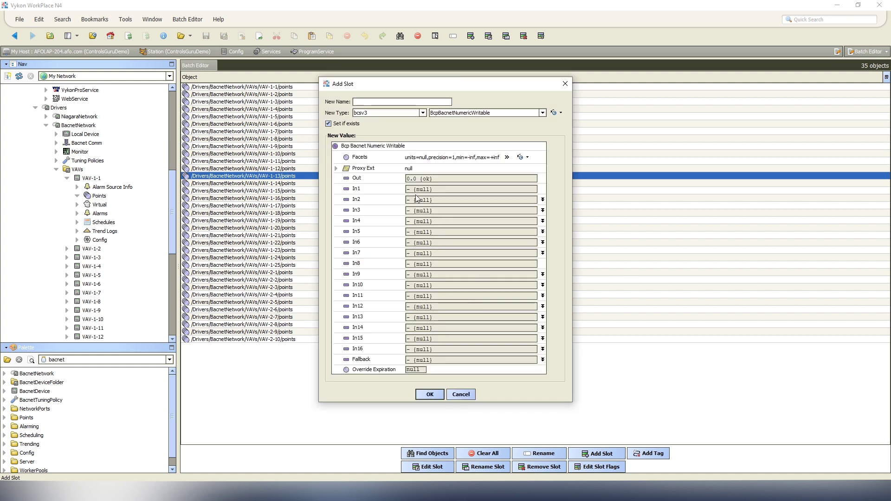
Name the new slot DA_TEMP, set its facets to units °F, precision 1, min 0.00, max 0.00, and add it to all listed objects.
left_click(399, 104)
type("DA_TEMP")
left_click(523, 157)
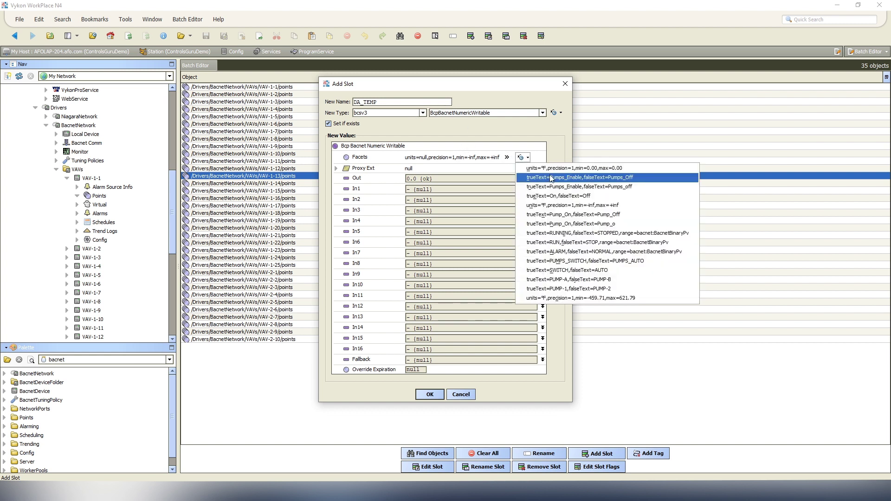
left_click(552, 171)
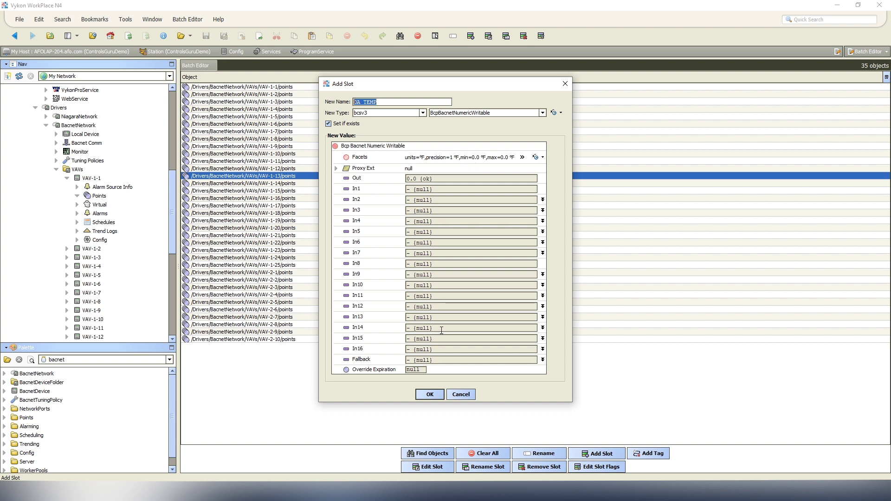
left_click(422, 394)
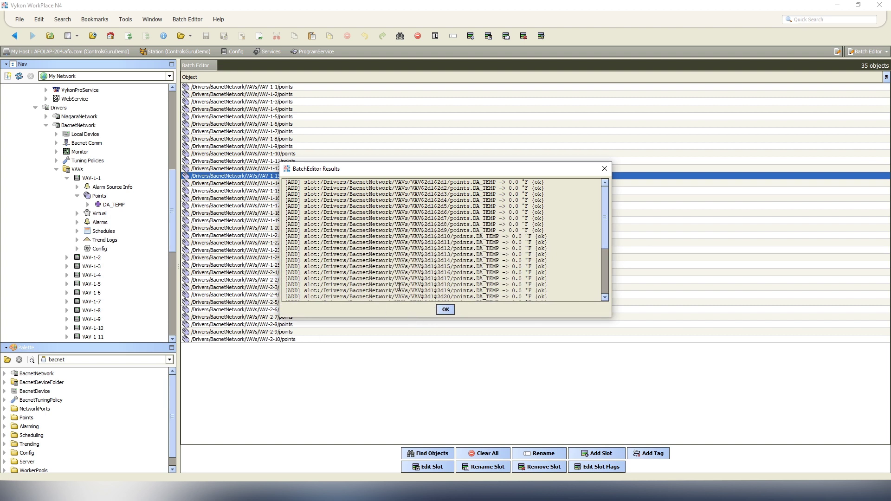
left_click(445, 309)
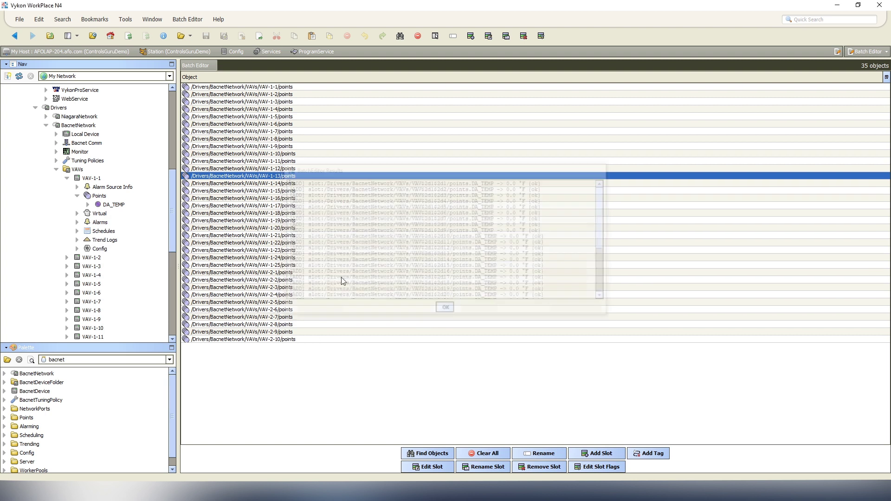
Check the DA_TEMP point in the Points containers of VAV-1-2 and VAV-1-1.
left_click(67, 257)
left_click(77, 275)
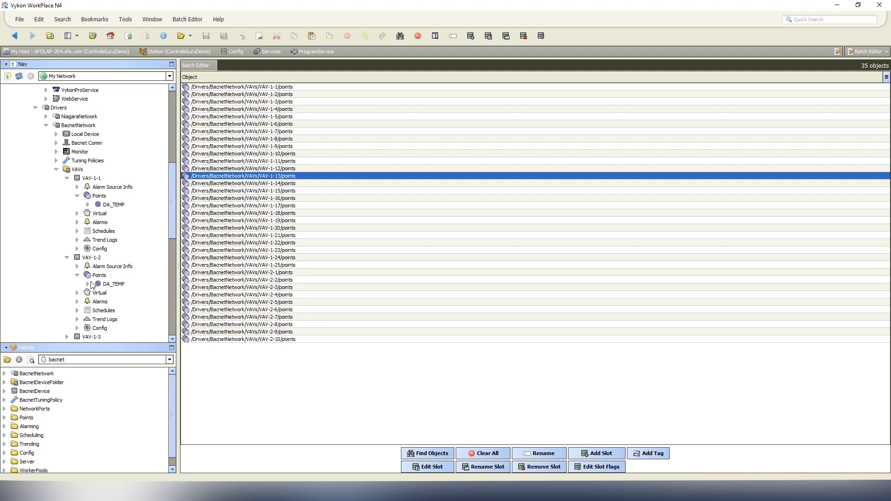
left_click(121, 203)
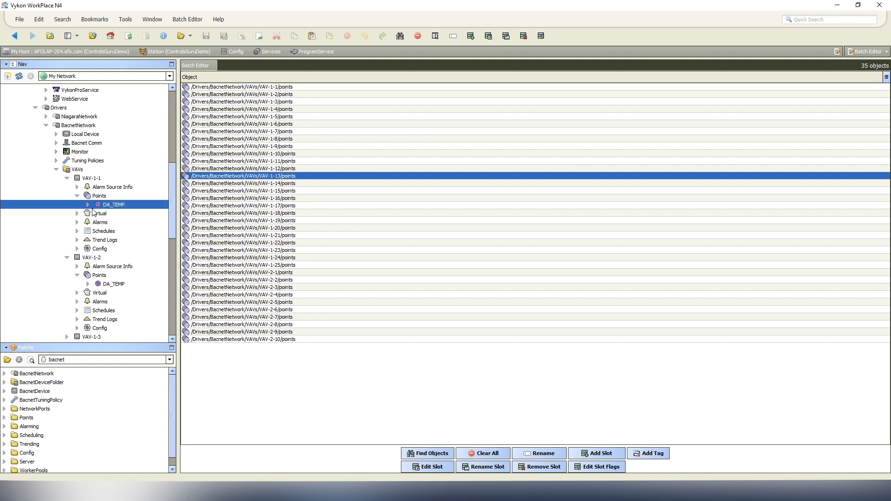
Open VAV-1-1's DA_TEMP point, examine the Object Id in its Proxy Ext settings, and close its property sheet.
double_click(119, 211)
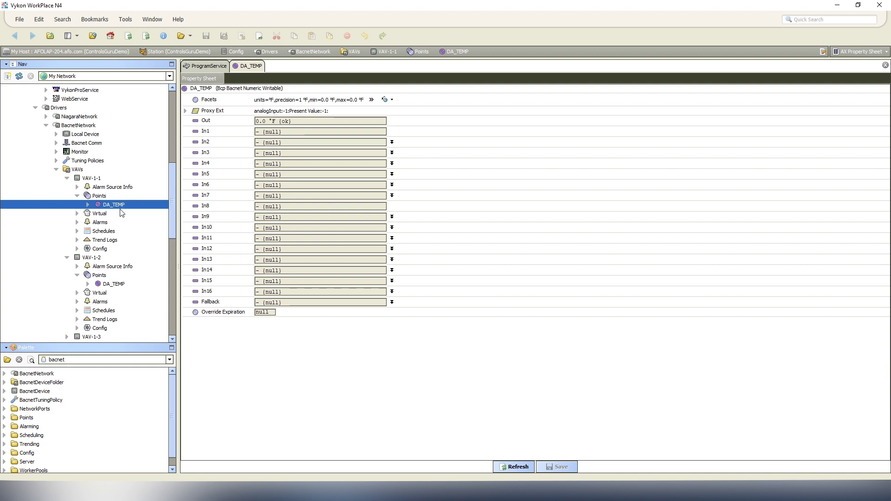
left_click(186, 111)
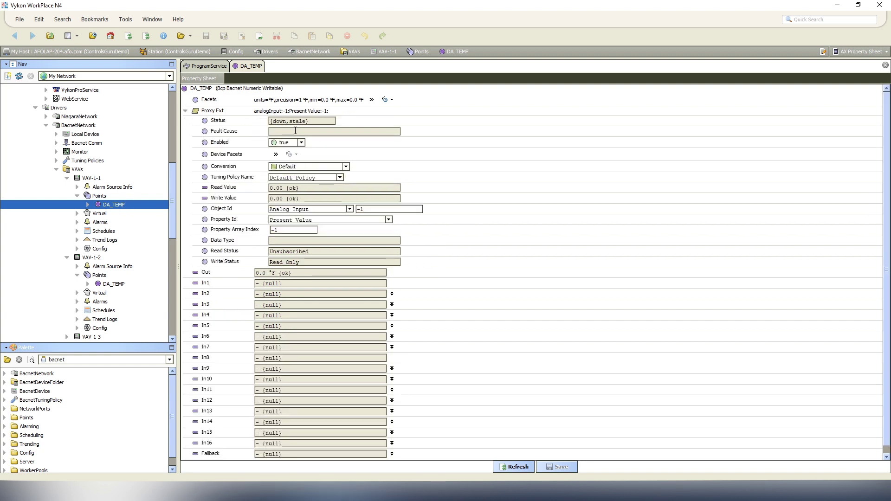
double_click(361, 211)
right_click(243, 70)
left_click(254, 86)
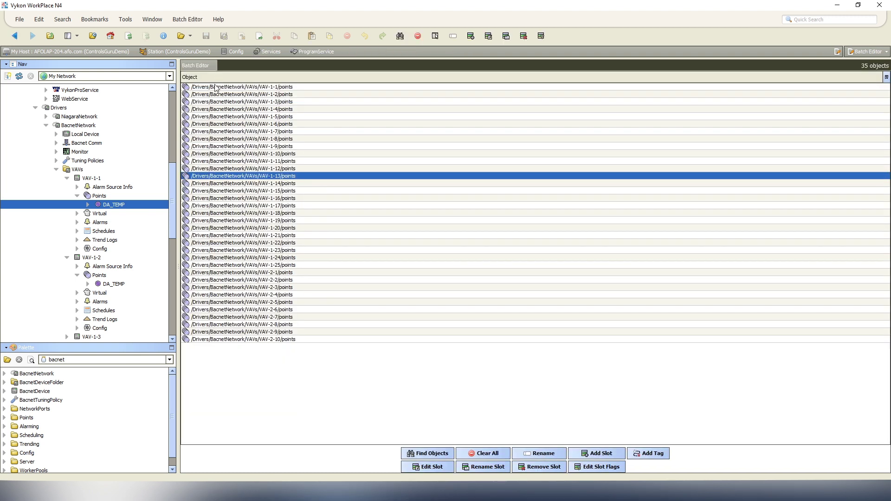
Clear the Batch Editor list, then examine the Object Id and Property Id of the Proxy Ext under VAV-1-1's DA_TEMP.
left_click(487, 456)
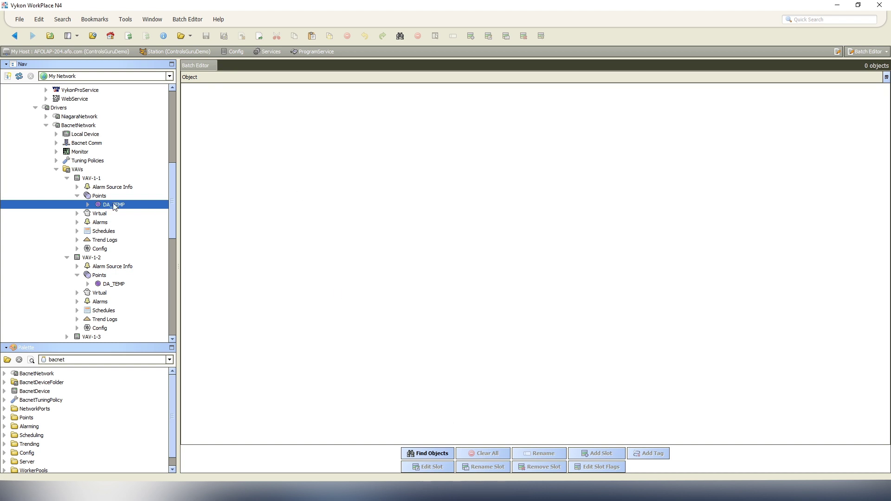
left_click(88, 204)
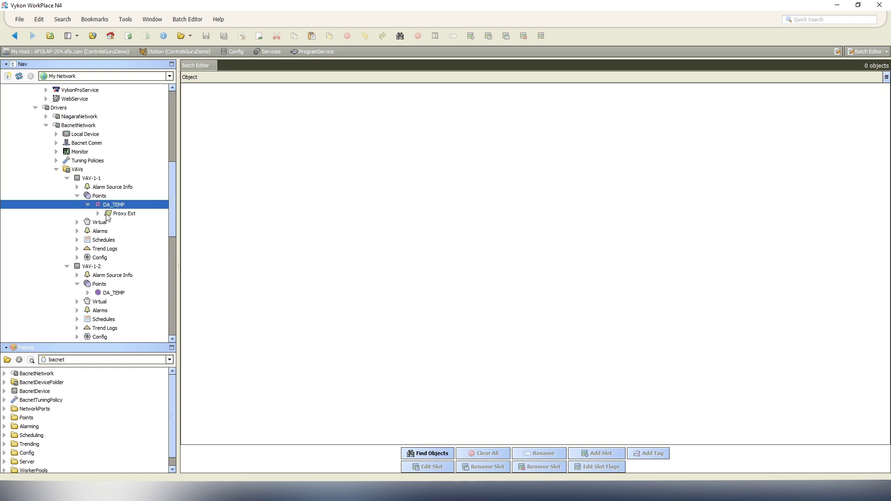
double_click(114, 214)
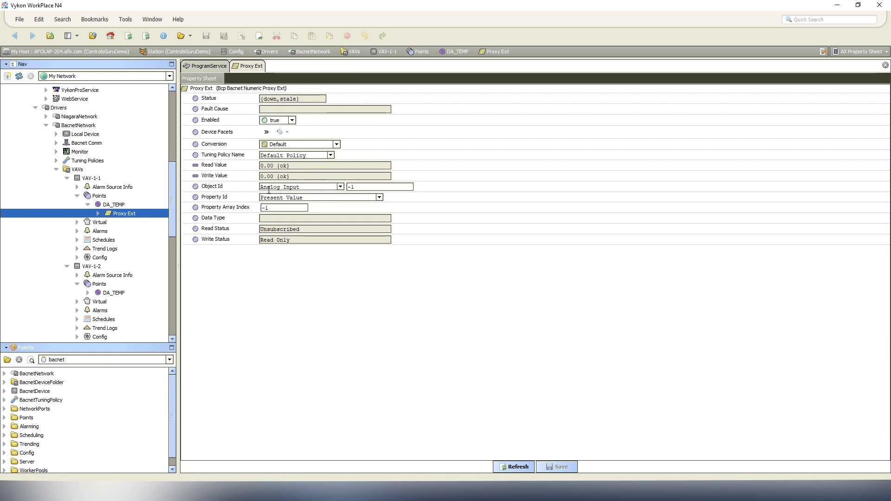
left_click(340, 187)
left_click(307, 198)
right_click(248, 66)
left_click(269, 91)
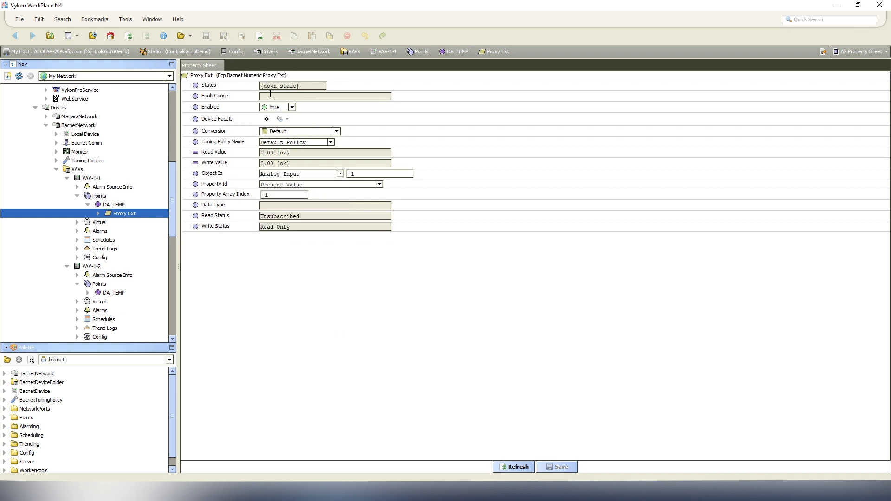
Reopen the ProgramService in the Batch Editor from the station's Services.
scroll(68, 187, "up", 7)
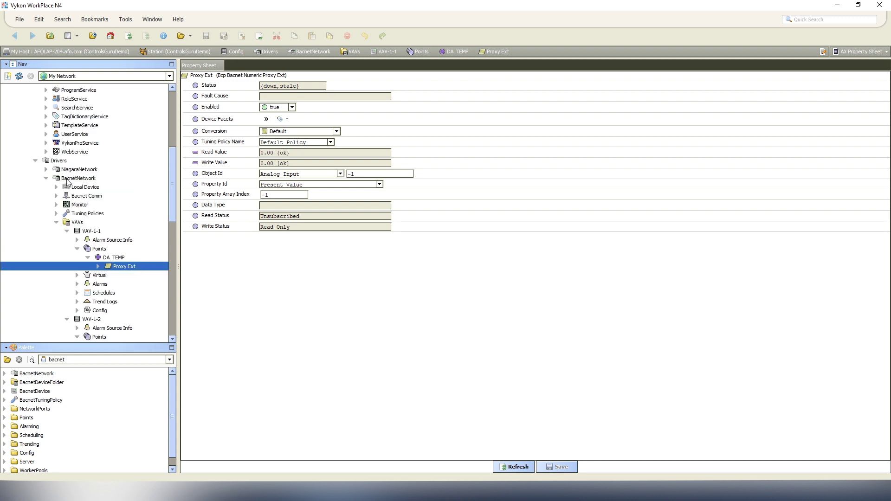
double_click(76, 223)
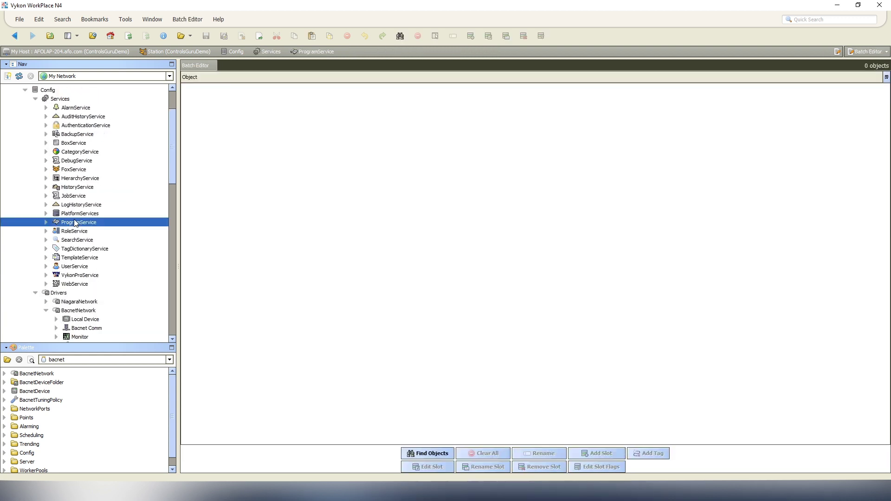
scroll(132, 240, "down", 5)
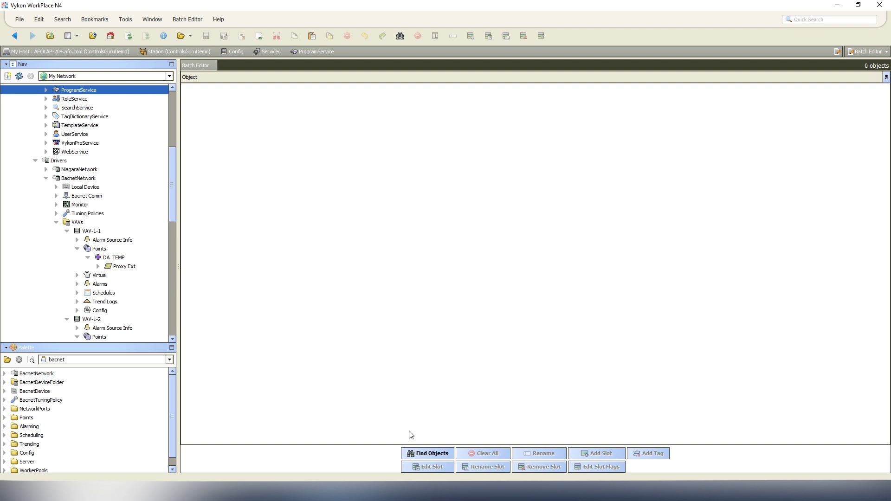
Start a new object search with the match condition displayName = Proxy Ext.
left_click(427, 454)
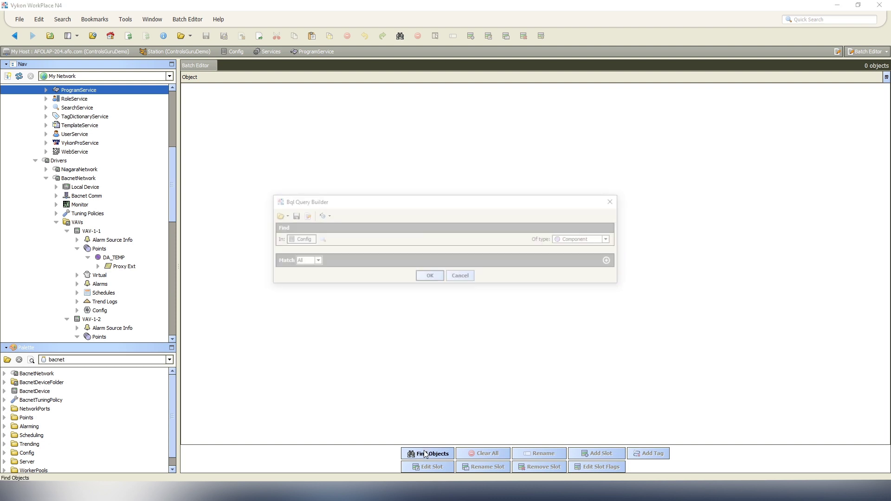
left_click(612, 261)
double_click(330, 279)
type("displayName")
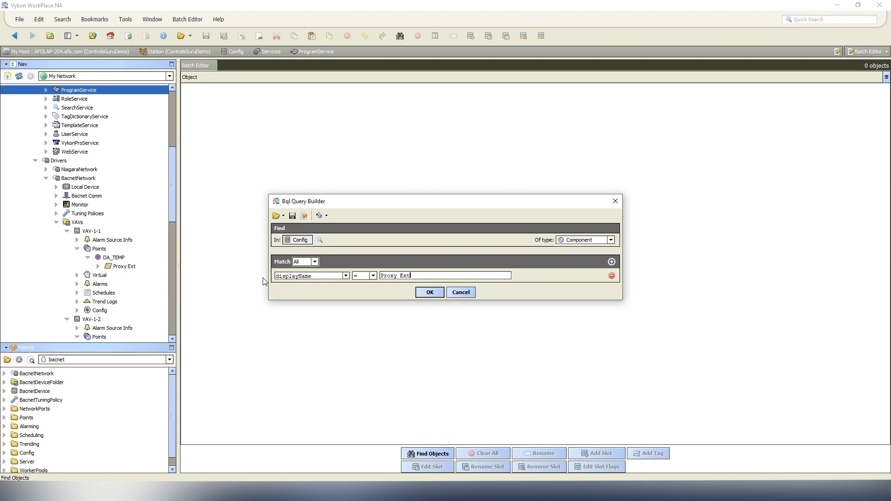
Add a second match condition, parent.name = DA_TEMP, to the object query.
left_click(612, 261)
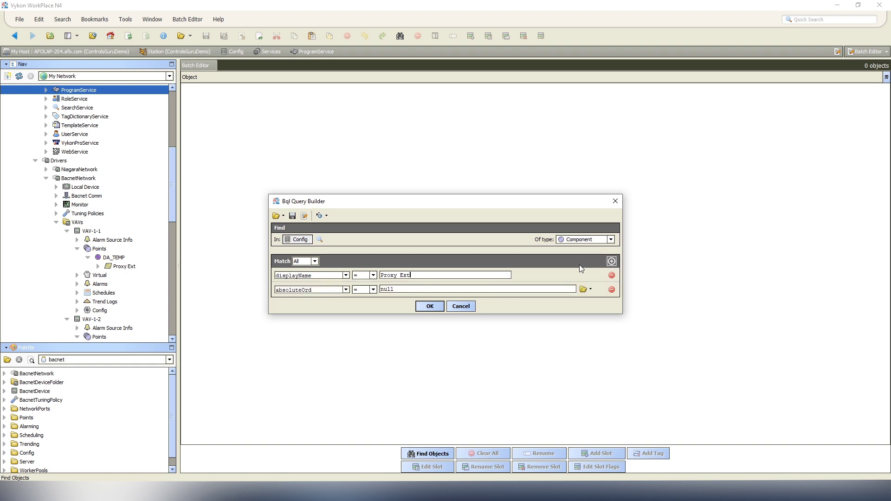
type("parent.name")
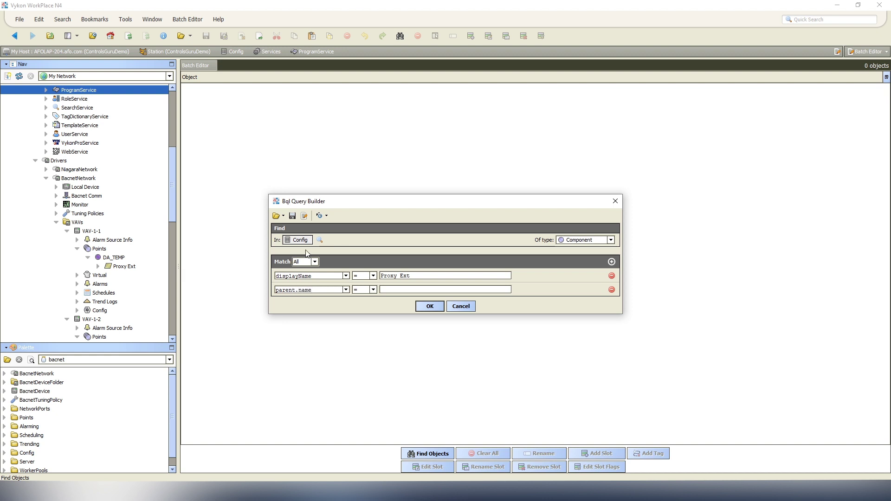
left_click(403, 289)
Add a third match condition, parent.parent.parent.displayName like VAV*, and run the query to list the matching Proxy Ext components.
left_click(612, 262)
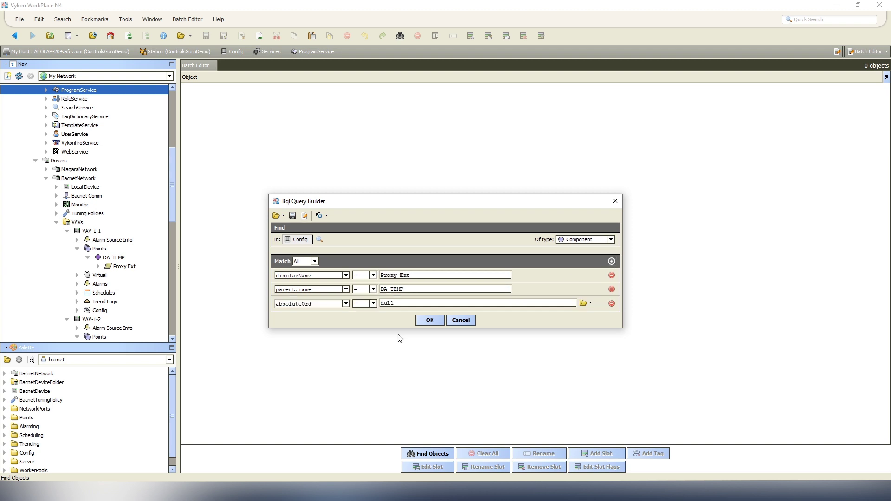
double_click(394, 290)
double_click(326, 307)
type("parent.parent.d")
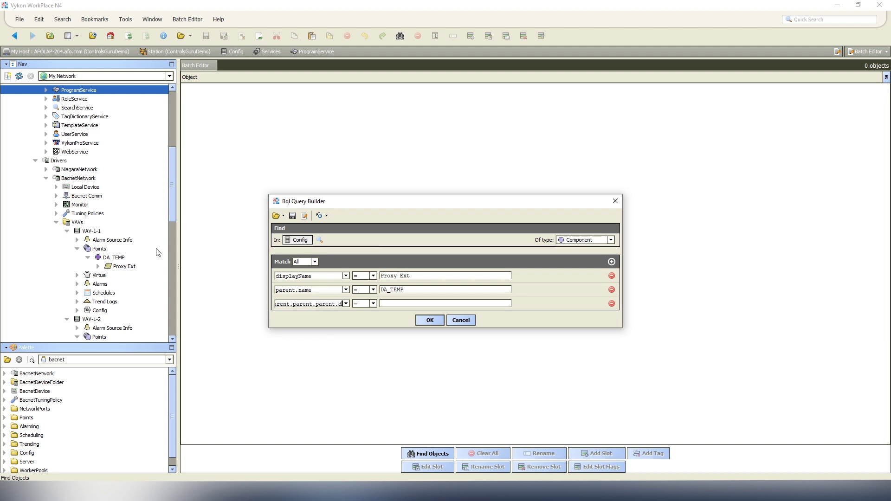
type("isplayName")
left_click(373, 303)
left_click(357, 367)
left_click(398, 304)
type("VAV*")
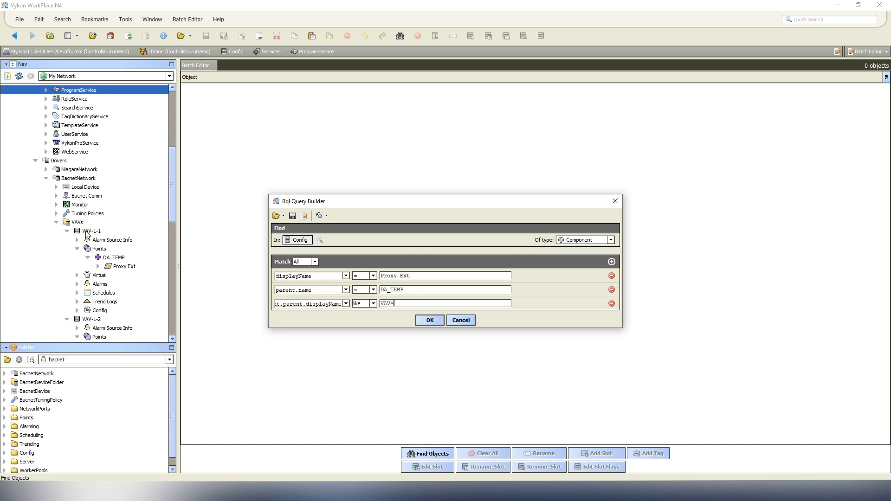
left_click(432, 321)
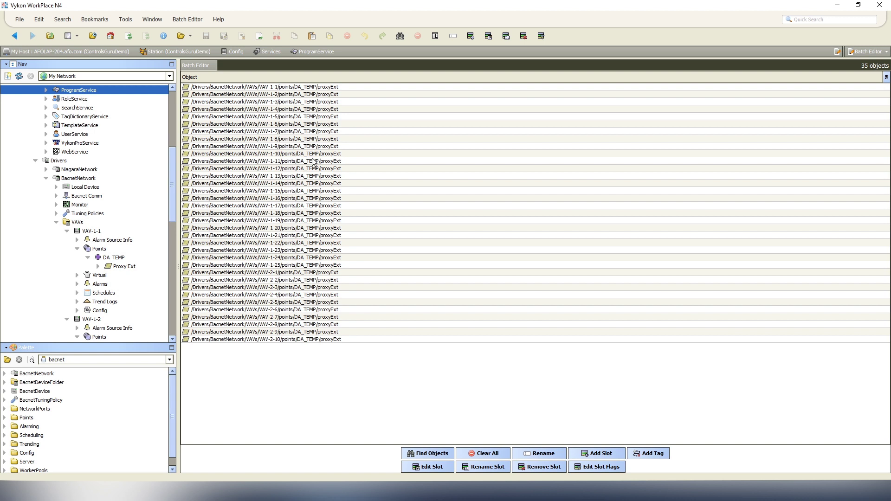
Batch edit the objectId slot of all listed Proxy Exts to Analog Input 2, and check it in VAV-1-1's DA_TEMP point.
left_click(430, 467)
left_click(417, 188)
left_click(377, 207)
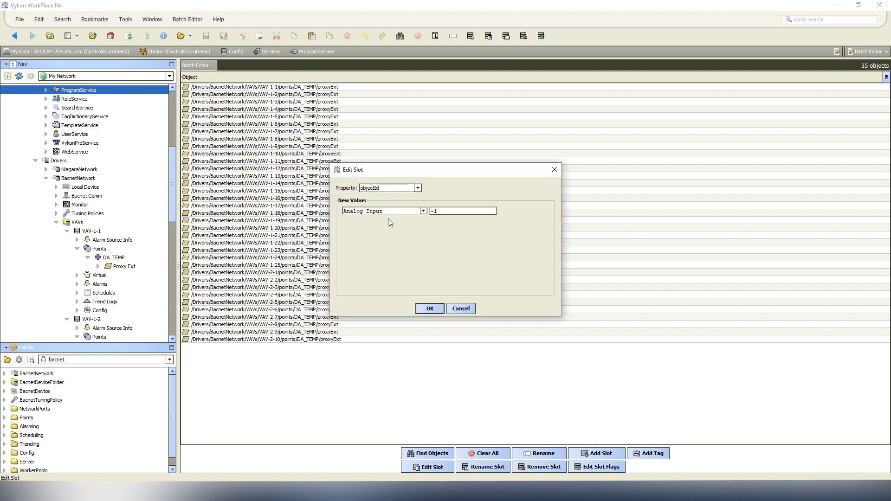
triple_click(449, 210)
type("2")
left_click(427, 307)
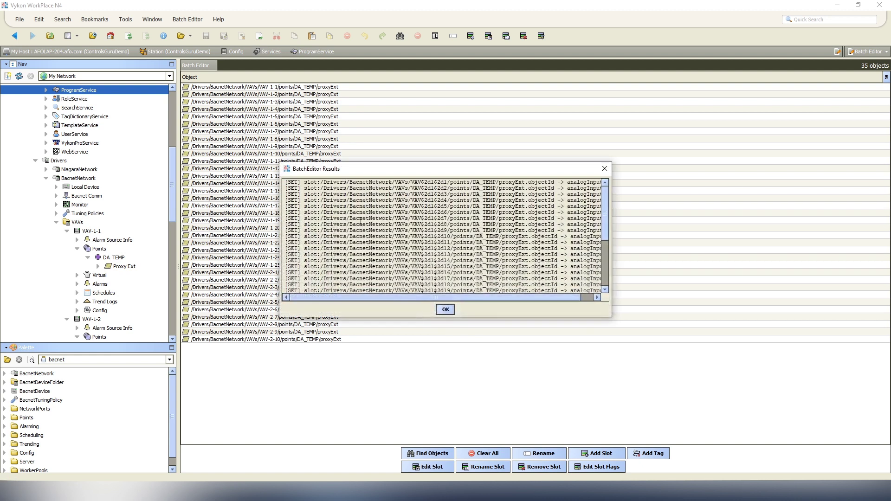
left_click(445, 310)
double_click(113, 258)
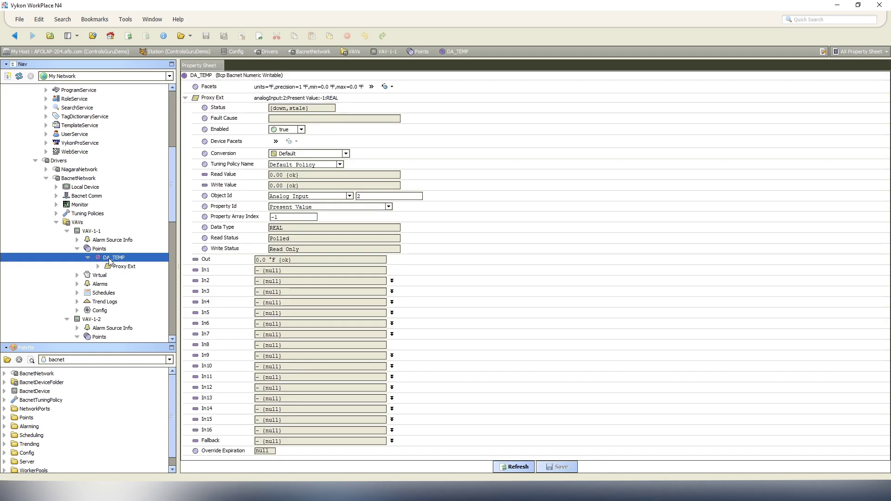